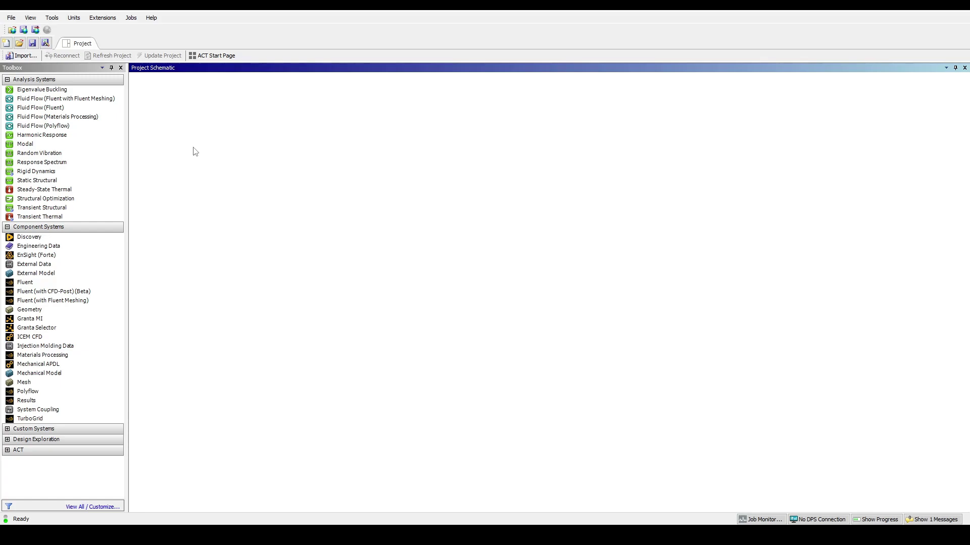
Step: Place an Engineering Data system (A) on the Project Schematic, keeping its default name
left_click_drag(38, 246, 188, 121)
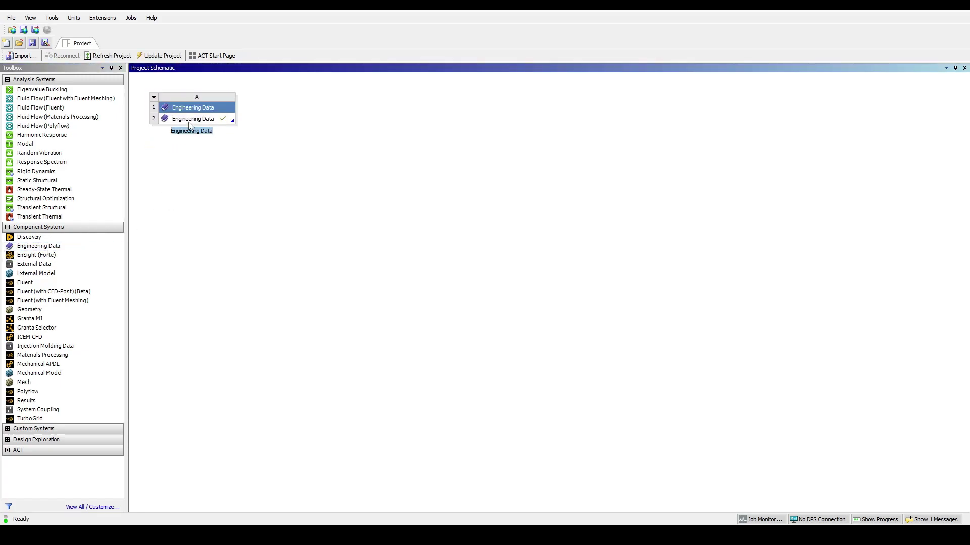
left_click(232, 139)
Step: Open system A's Engineering Data and view Structural Steel's Strain-Life Parameters and S-N Curve table
double_click(224, 121)
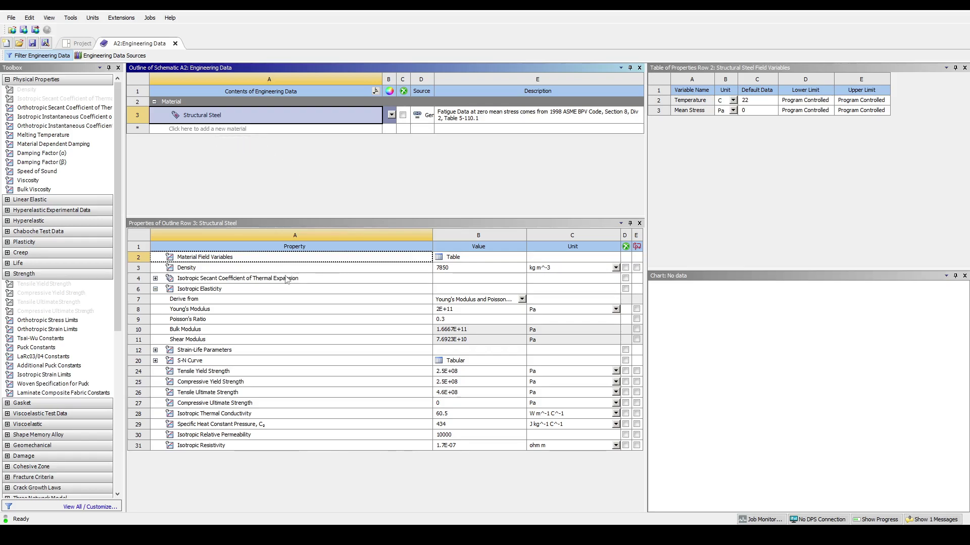
left_click(156, 350)
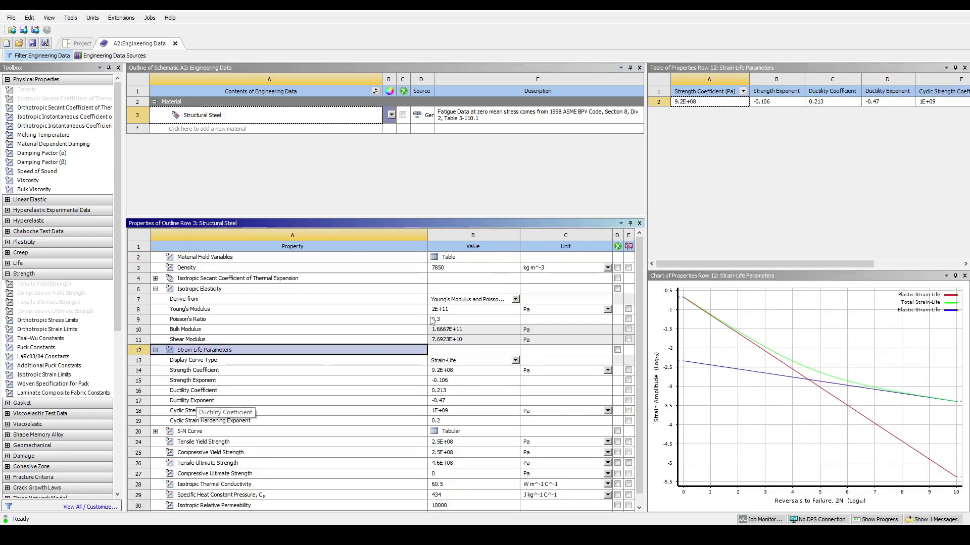
left_click(452, 432)
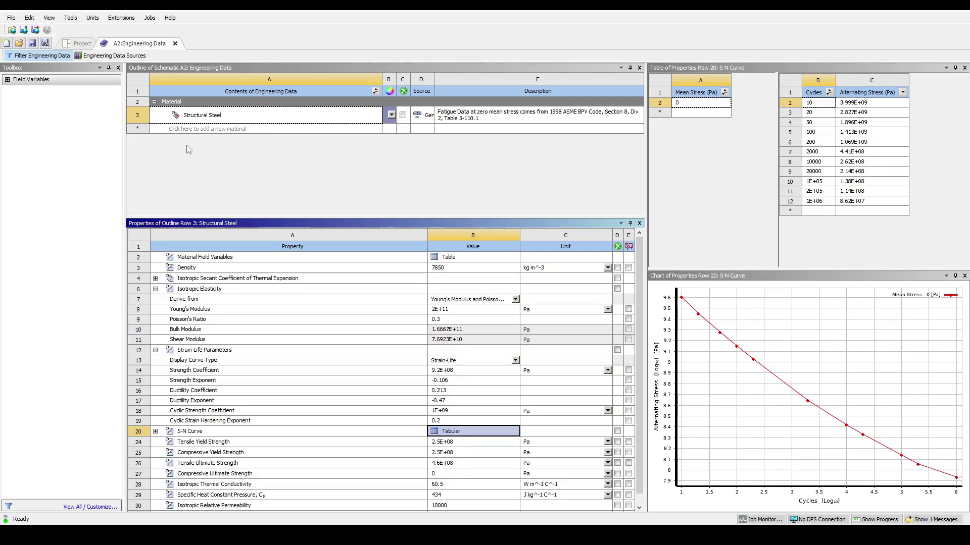
Step: Browse the General Materials library and add Aluminum Alloy to the project's materials
left_click(131, 57)
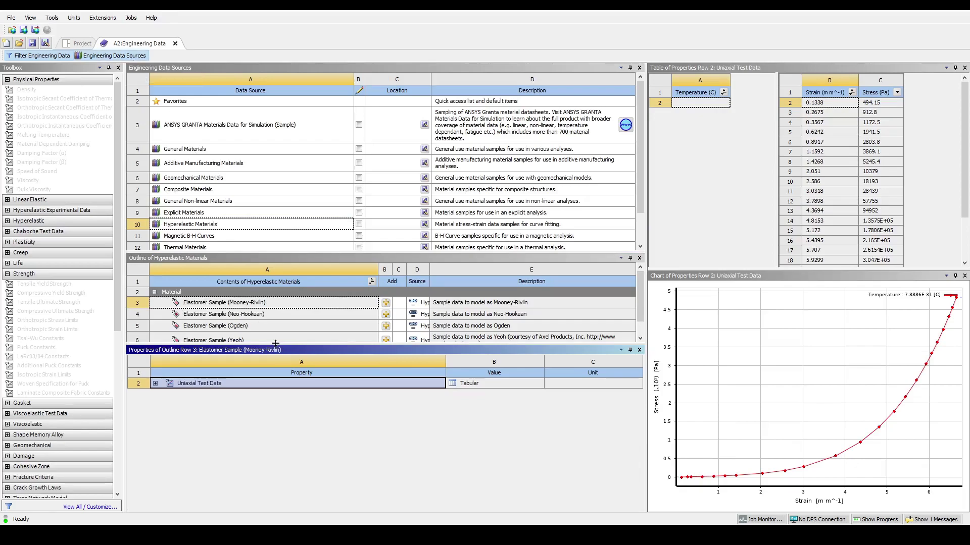
left_click_drag(276, 343, 272, 424)
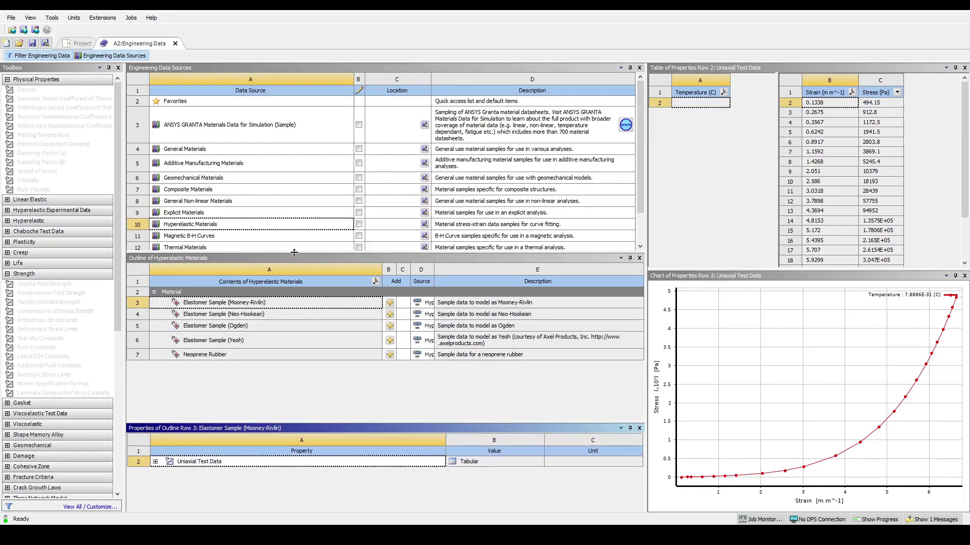
left_click_drag(294, 252, 293, 303)
left_click(227, 121)
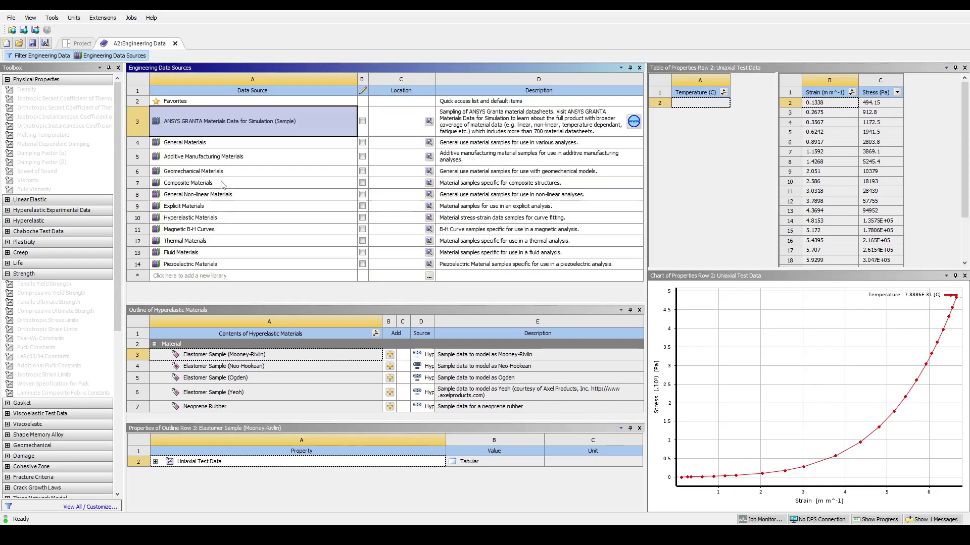
left_click(192, 145)
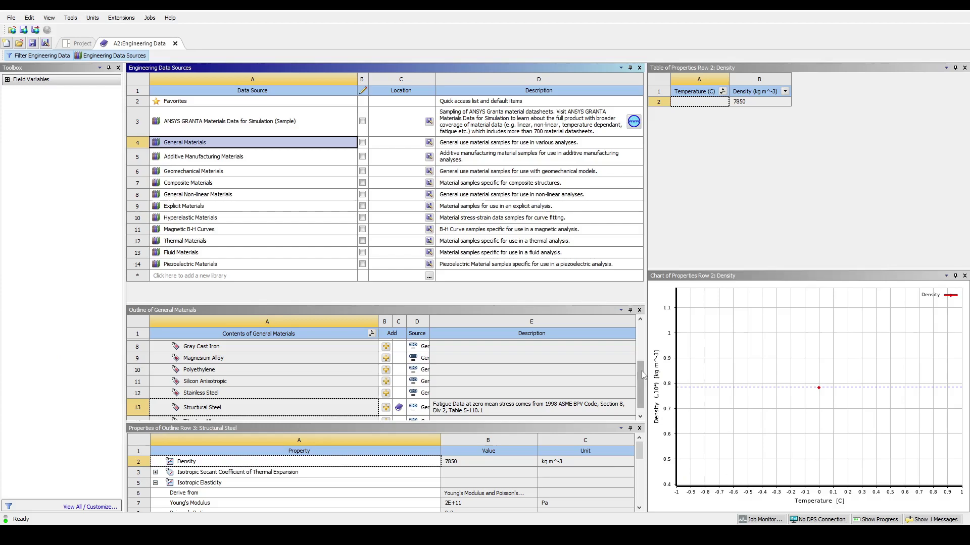
scroll(640, 364, "up", 2)
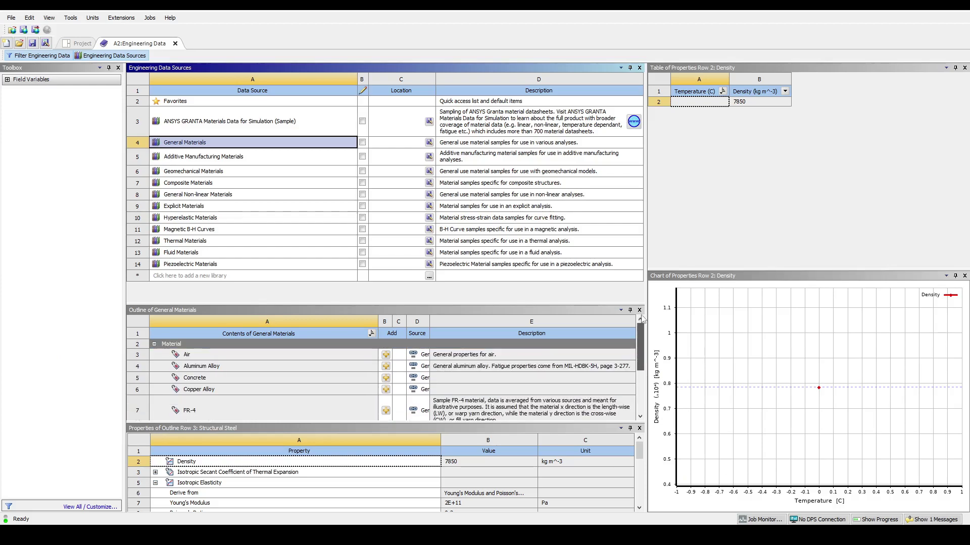
left_click(386, 366)
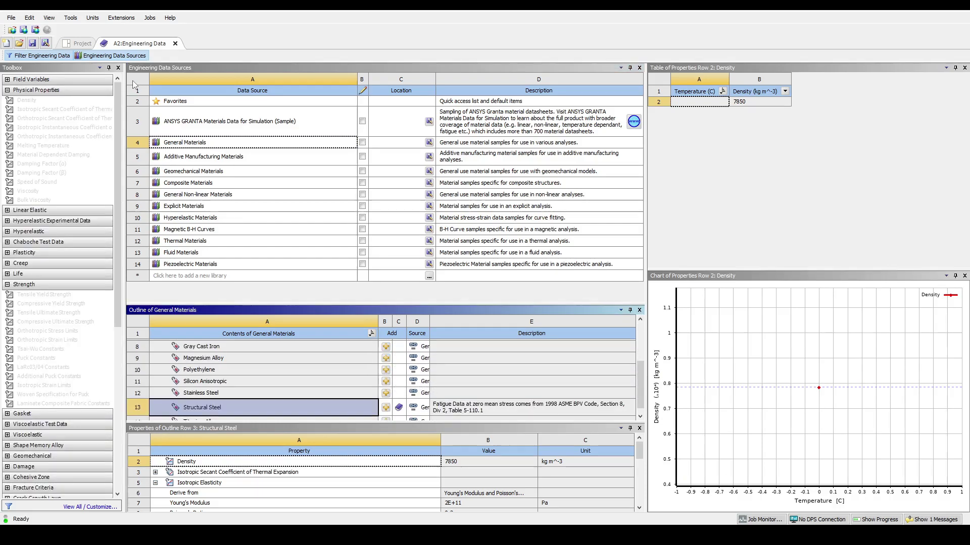
left_click(112, 56)
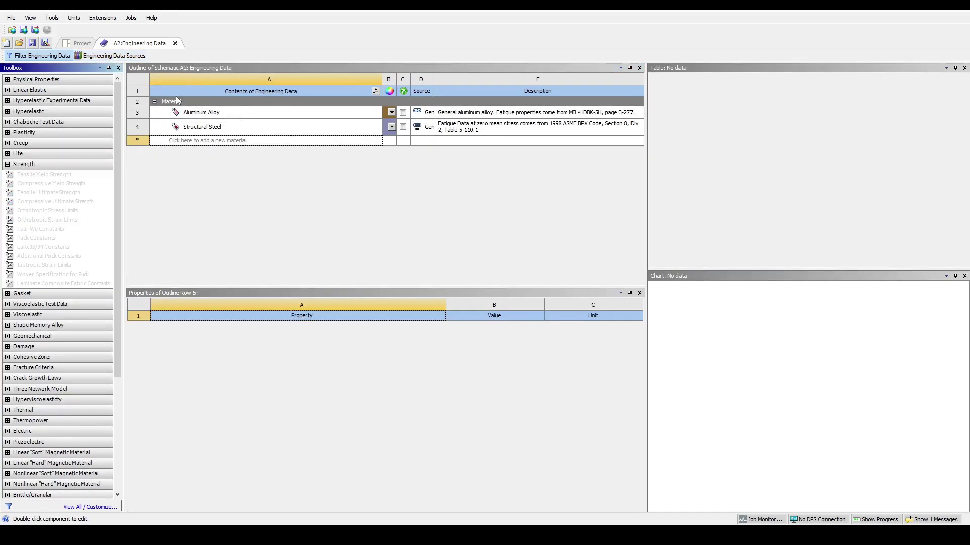
Step: Create a new material named 'New material 1' in the Engineering Data outline
left_click(205, 142)
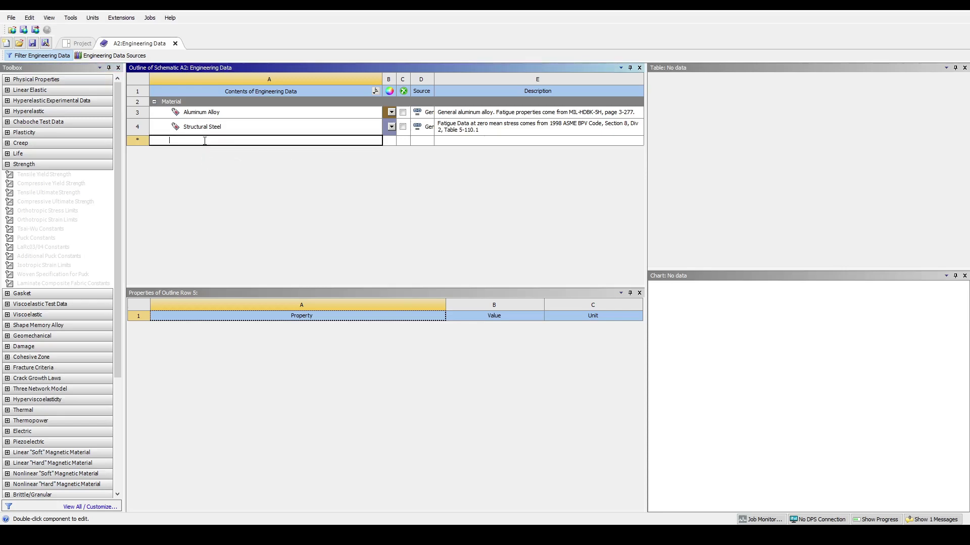
type("New material")
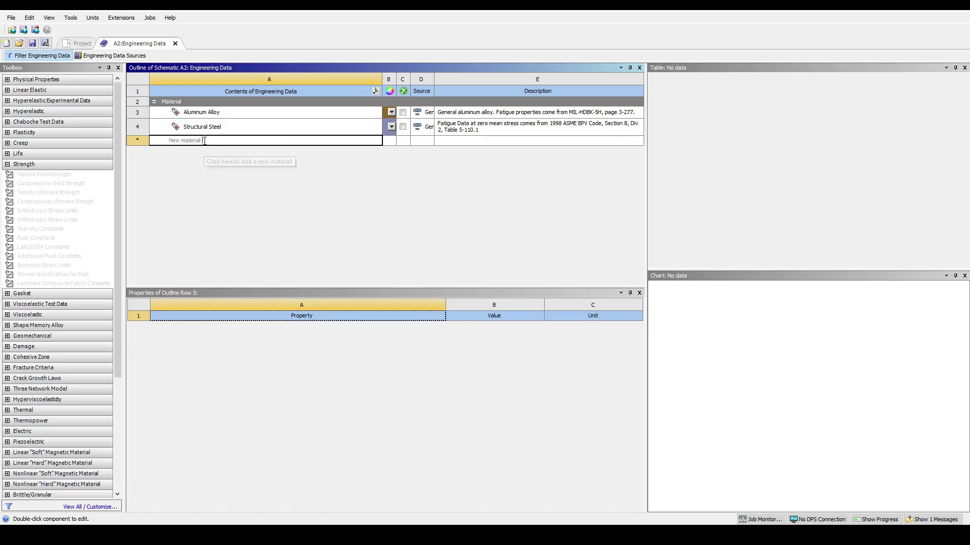
type(" 1")
key("Return")
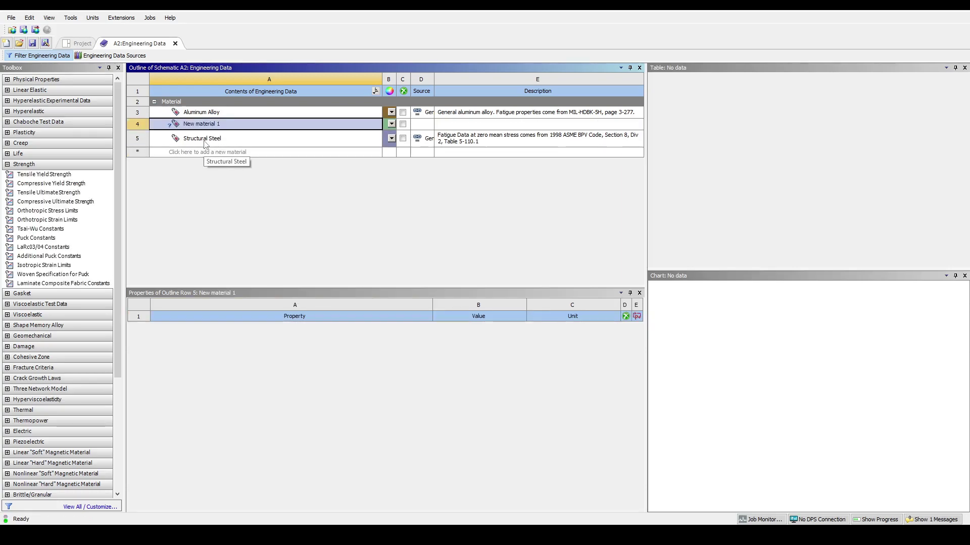
left_click(202, 124)
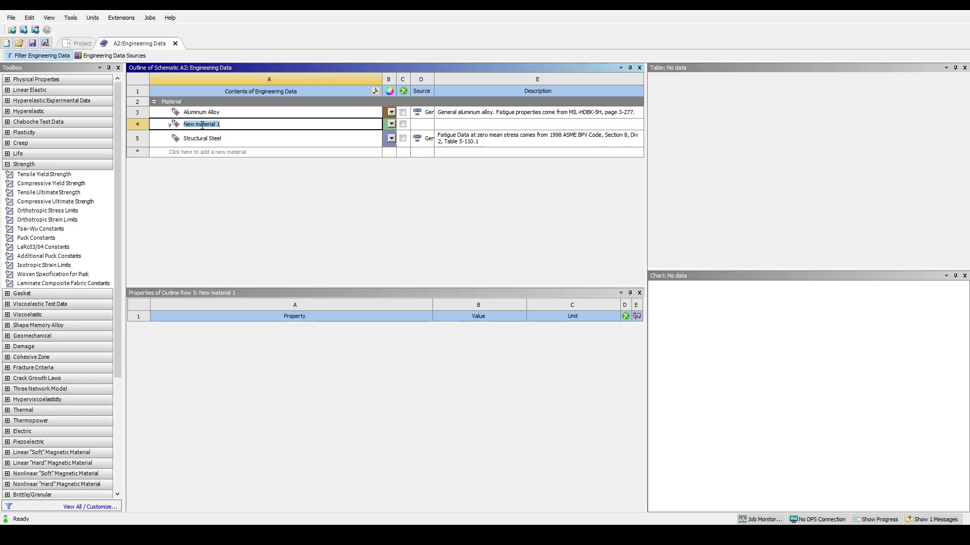
left_click(21, 81)
Step: Add the Density property to New material 1 with a value of 7000 kg m^-3
left_click(7, 79)
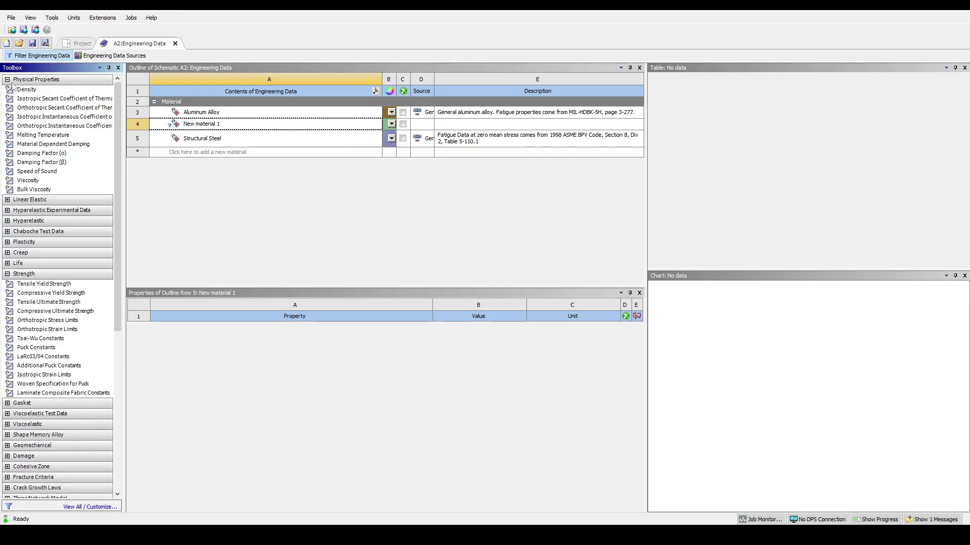
left_click(26, 90)
right_click(28, 91)
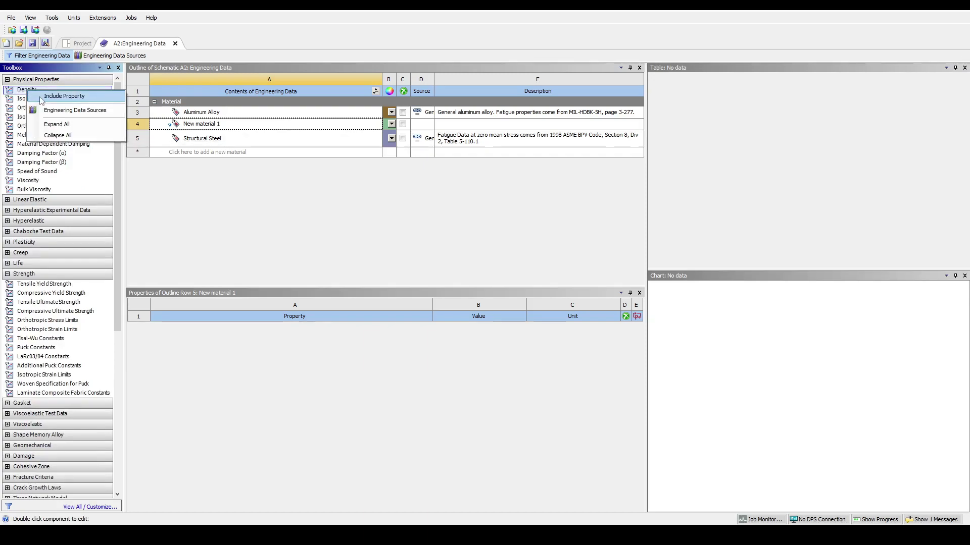
left_click(63, 96)
left_click(457, 337)
type("7")
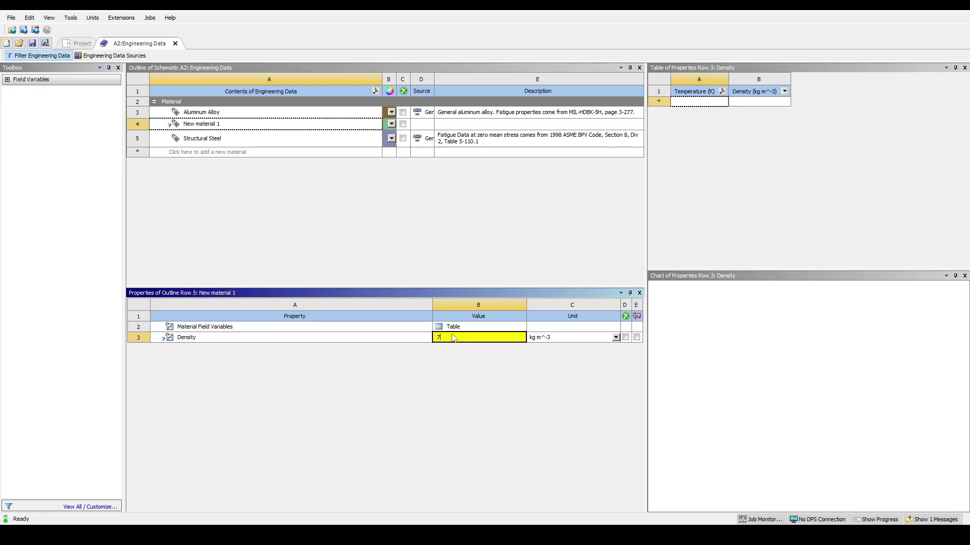
type("000")
key("Return")
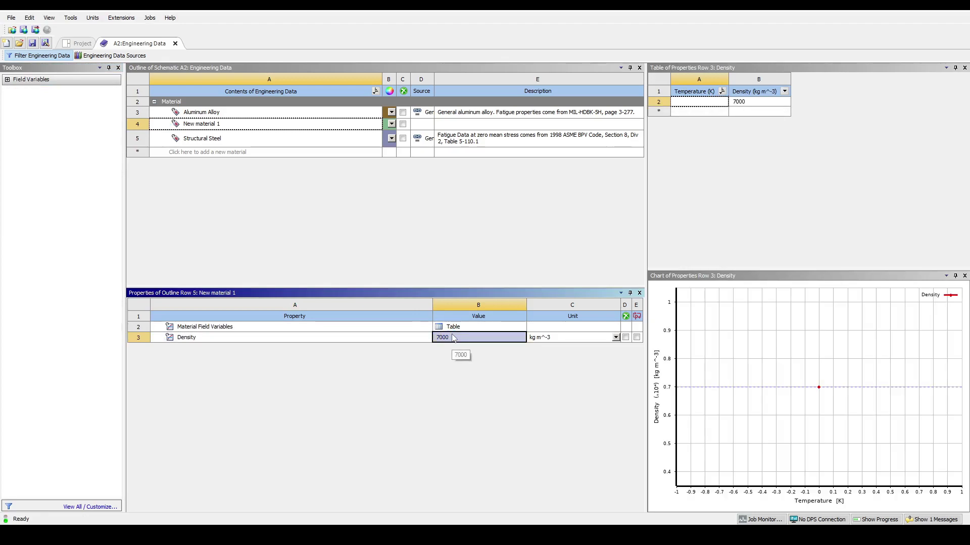
Step: Add Tensile Yield Strength 5e7 Pa and Tensile Ultimate Strength 7.5e7 Pa to New material 1
left_click(211, 127)
right_click(60, 294)
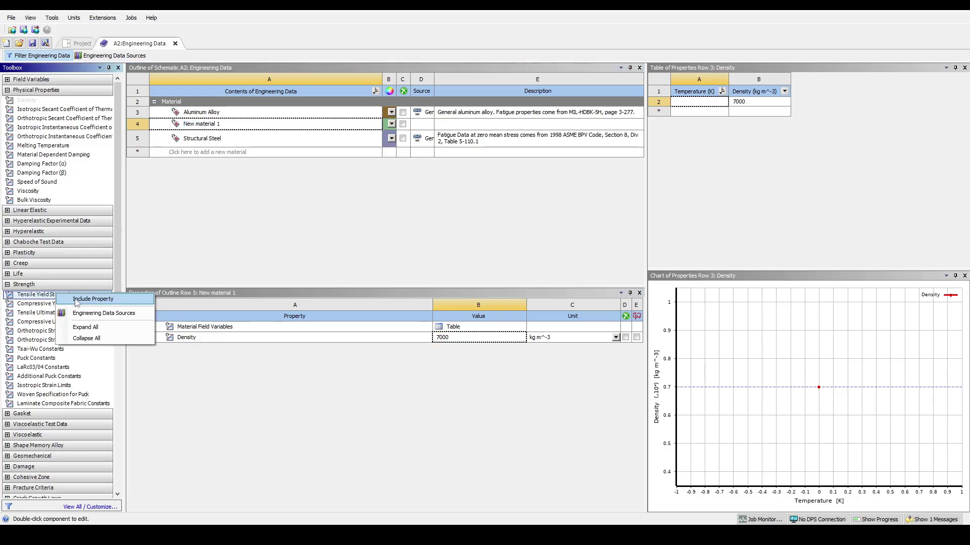
left_click(76, 299)
right_click(66, 309)
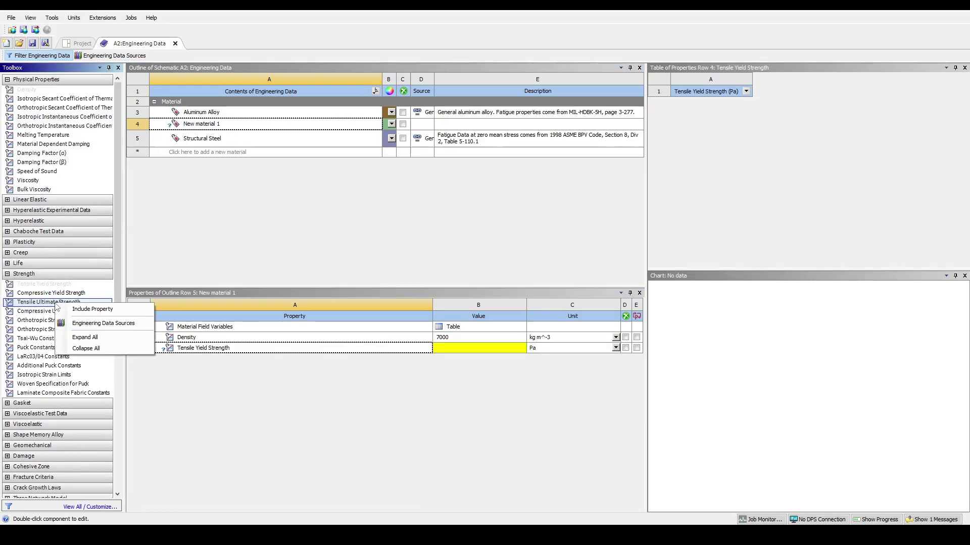
left_click(81, 307)
left_click(443, 349)
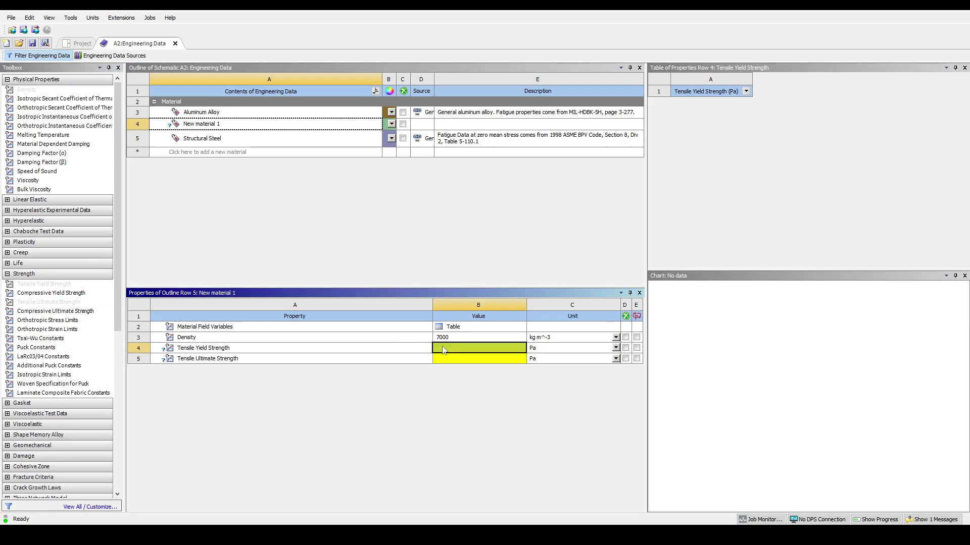
type("5")
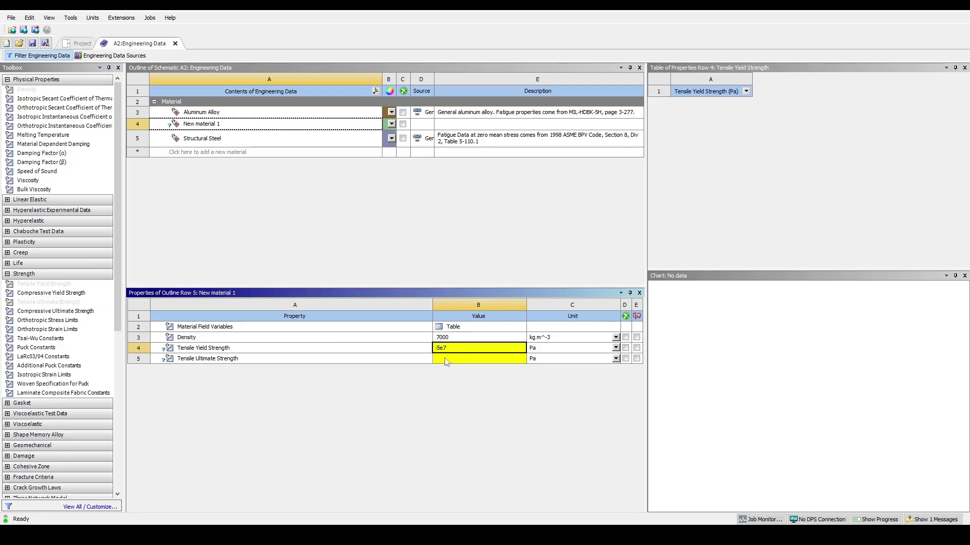
type("e7")
left_click(447, 360)
type("7.5e7")
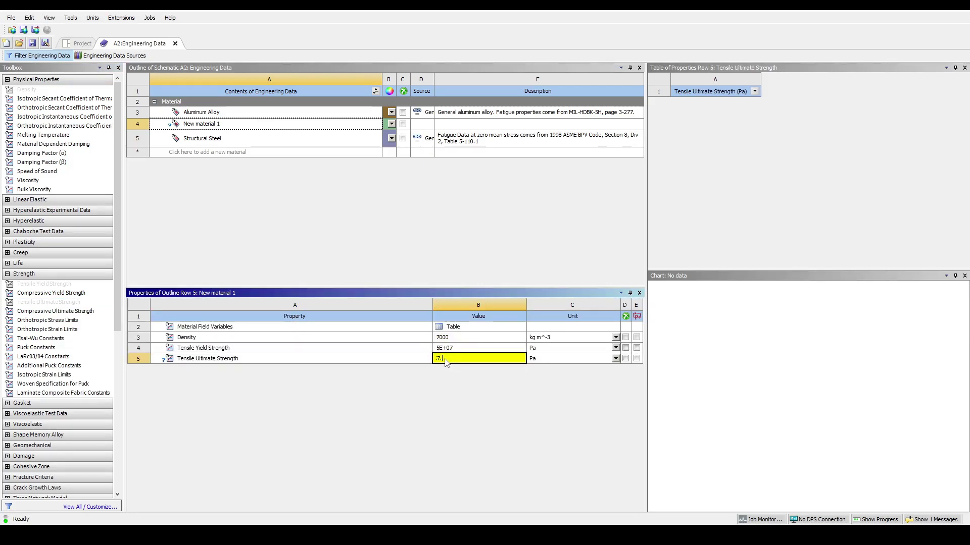
Step: Delete Tensile Ultimate Strength from New material 1 and set its display colour to red
right_click(397, 359)
left_click(410, 365)
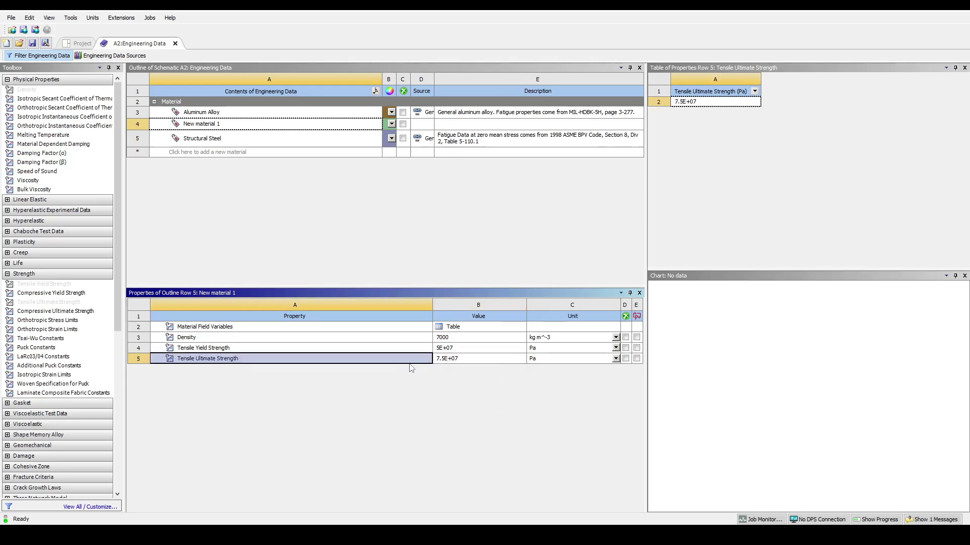
left_click(391, 124)
left_click(438, 163)
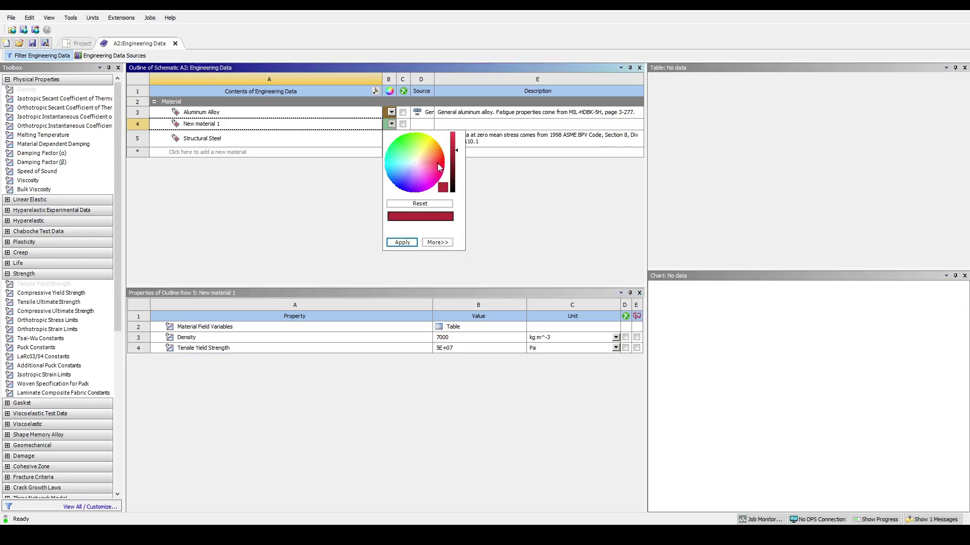
left_click(402, 243)
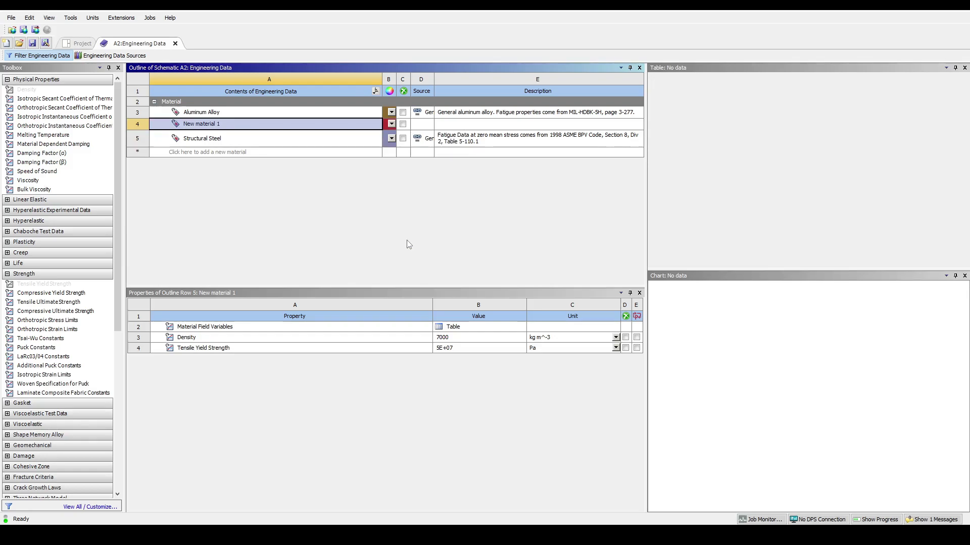
Step: Duplicate Aluminum Alloy as Aluminum Alloy 2, set Poisson's Ratio to 0.36, and colour it green
left_click(246, 116)
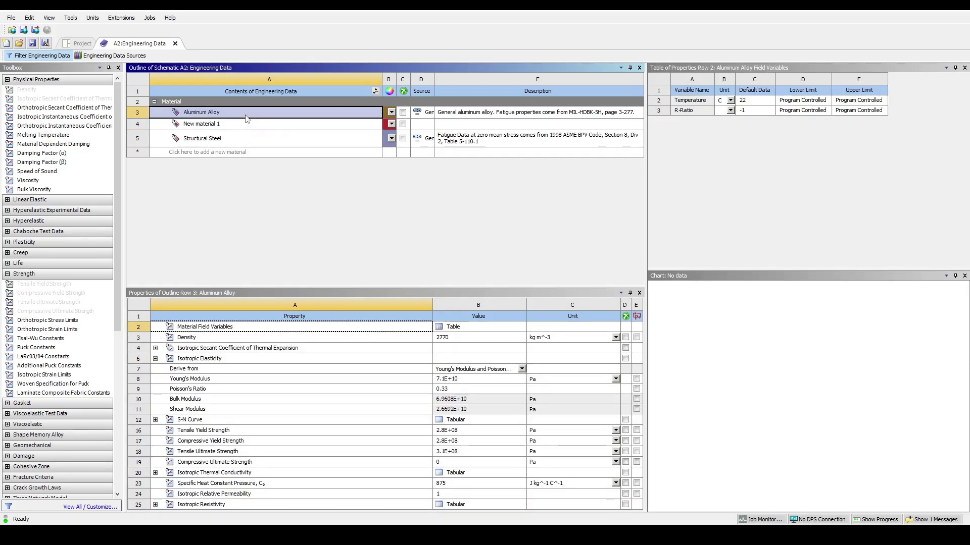
right_click(246, 118)
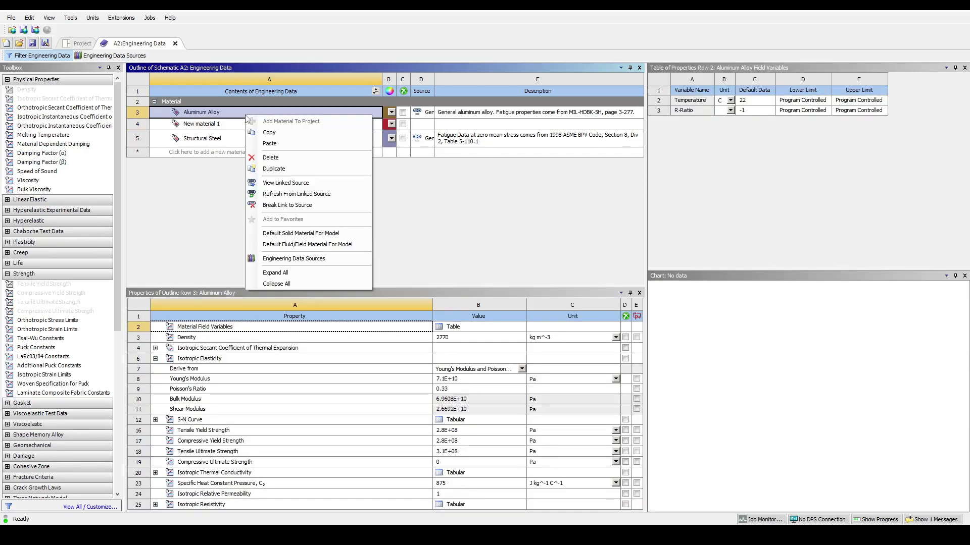
left_click(279, 169)
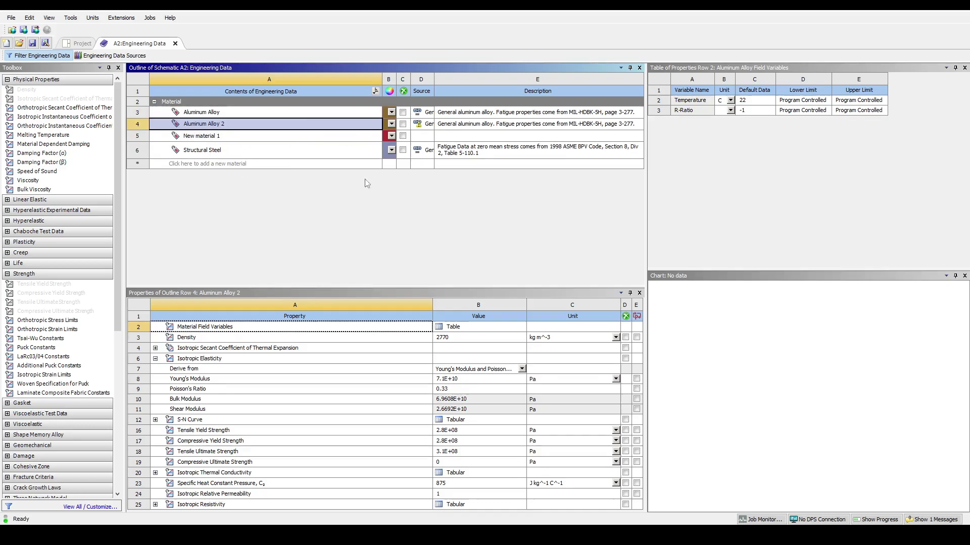
left_click(460, 389)
type("0.")
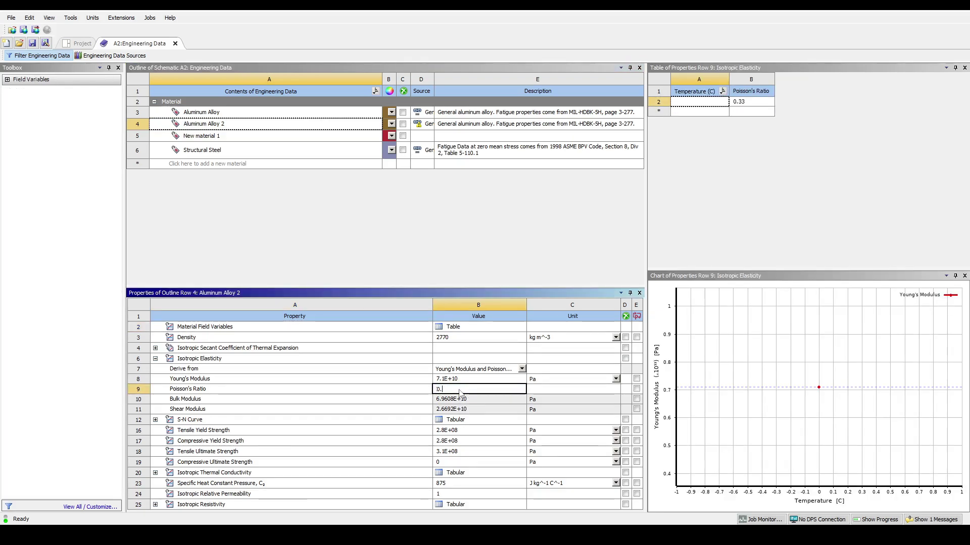
type("36")
key("Return")
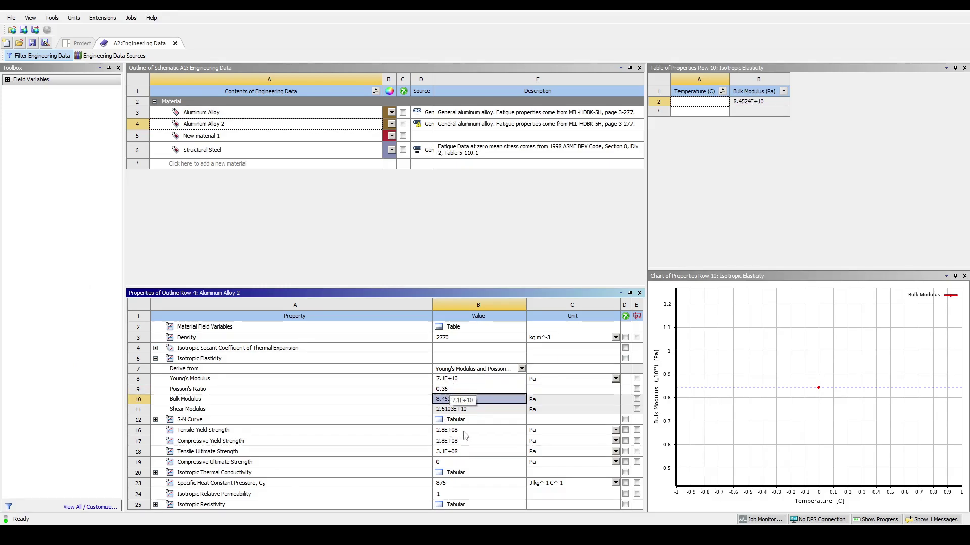
left_click(392, 135)
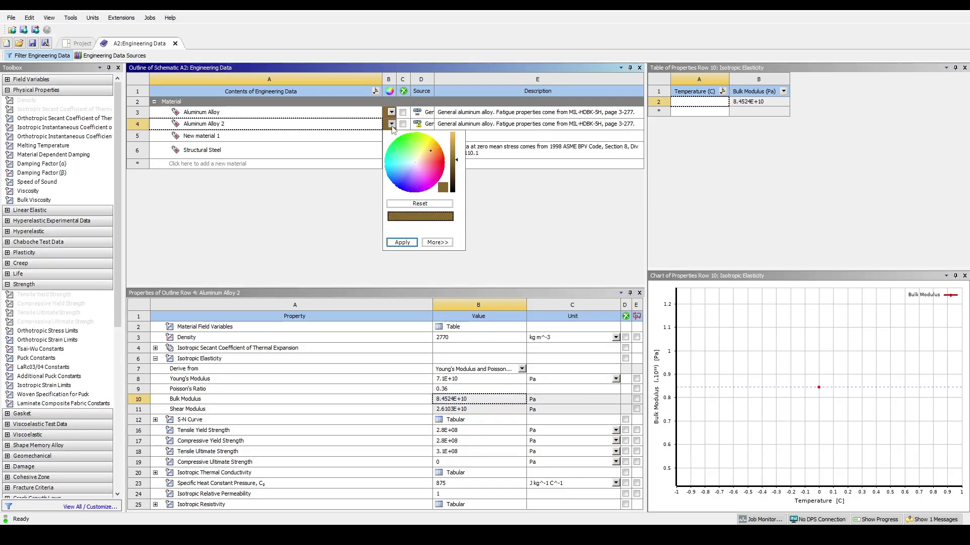
left_click(402, 242)
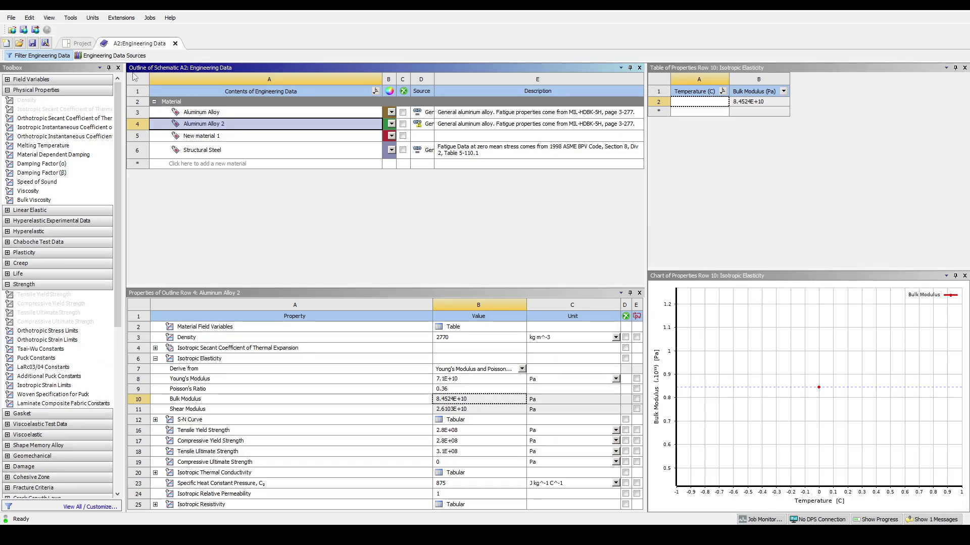
Step: Add Mechanical Model system B sharing A's Engineering Data, with Geom.scdoc imported as geometry
left_click(79, 44)
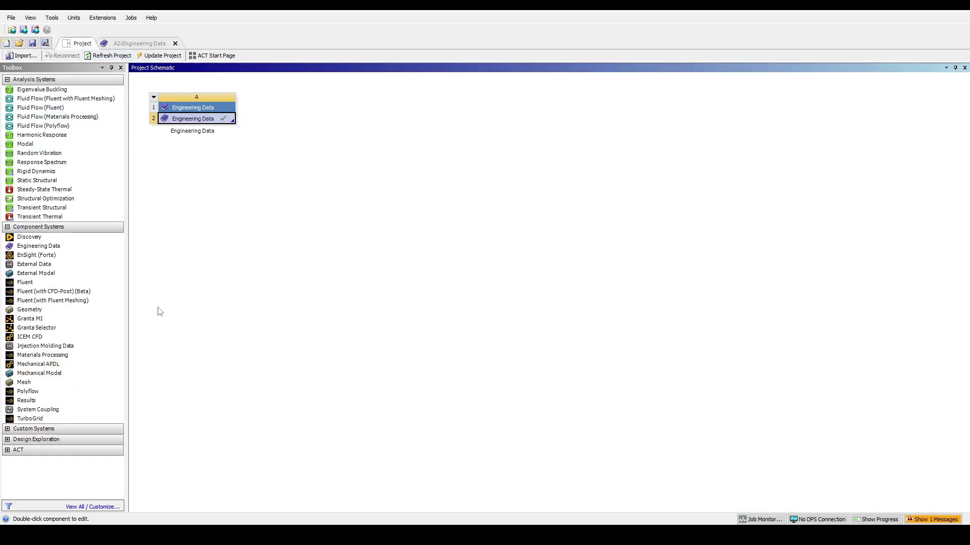
left_click_drag(50, 374, 221, 121)
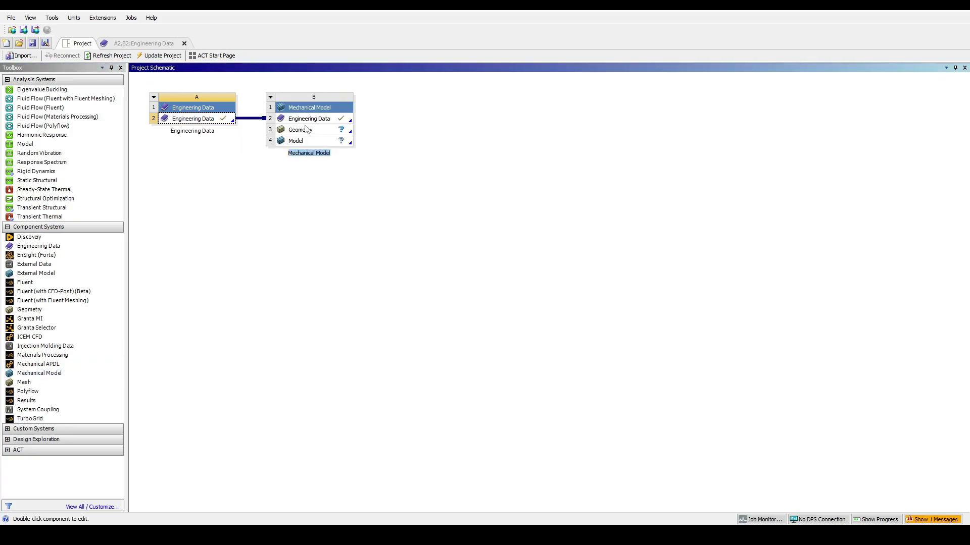
right_click(351, 131)
mouse_move(395, 168)
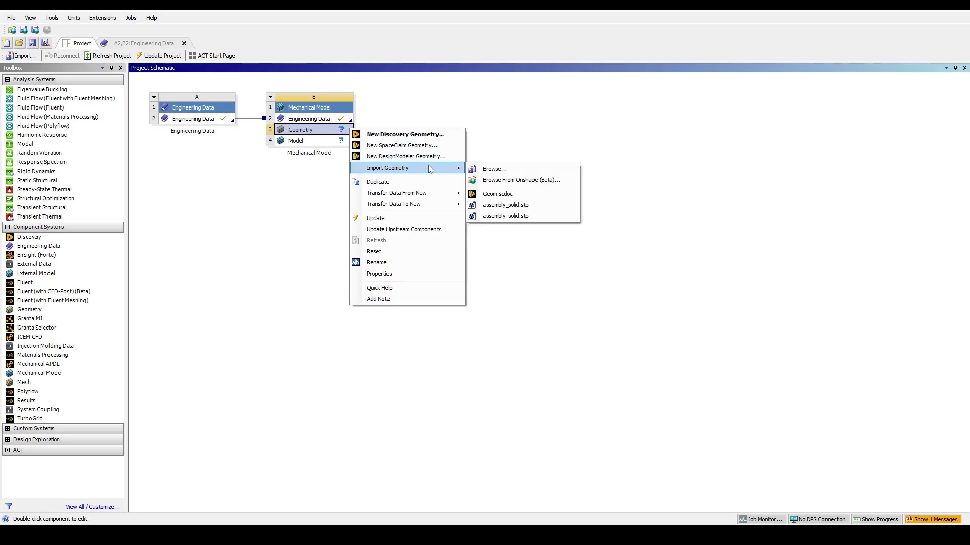
left_click(498, 194)
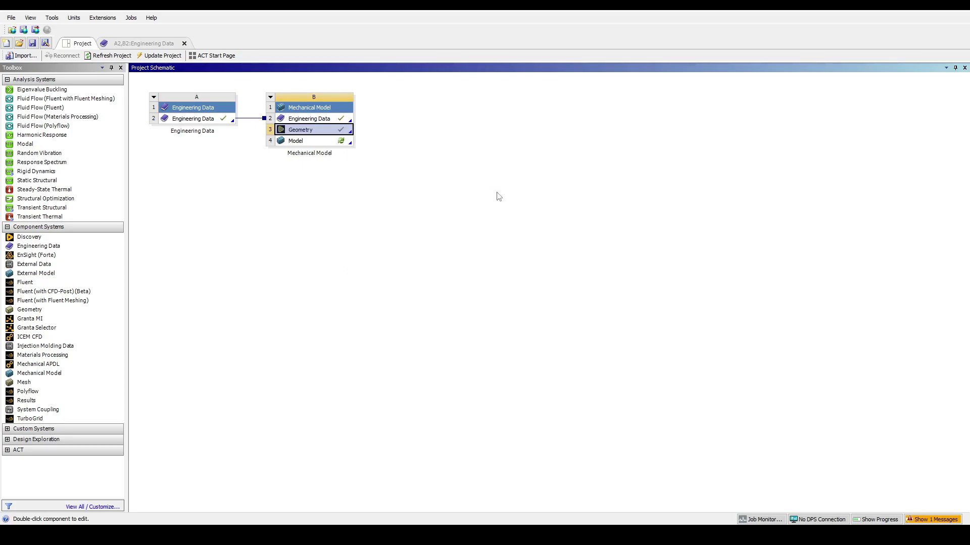
Step: Open the model in Mechanical and set the Geometry display style to Material
double_click(326, 144)
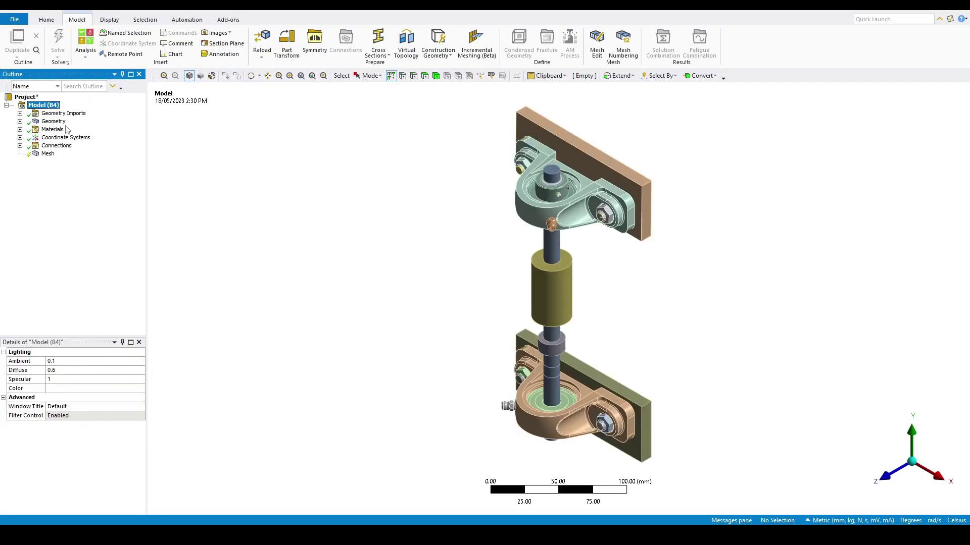
left_click(61, 123)
left_click(141, 397)
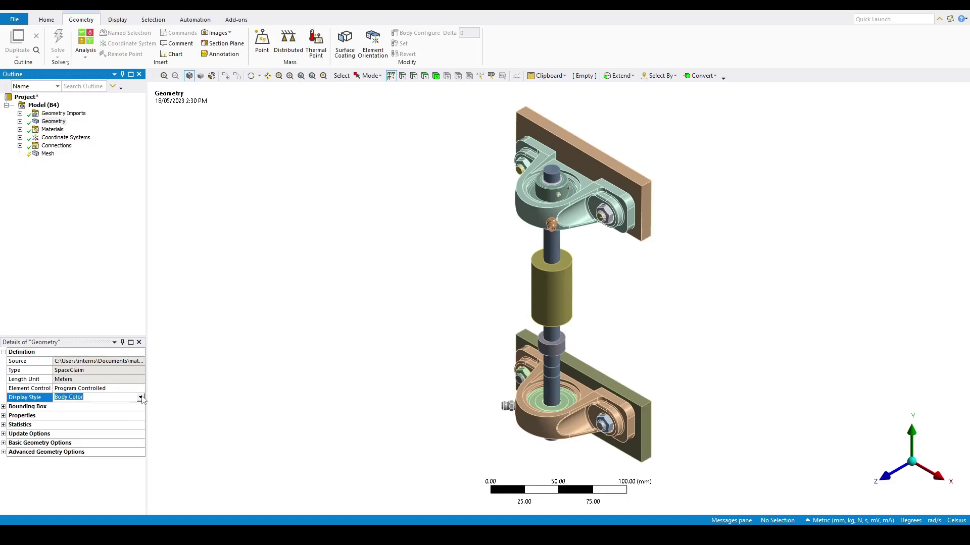
left_click(140, 398)
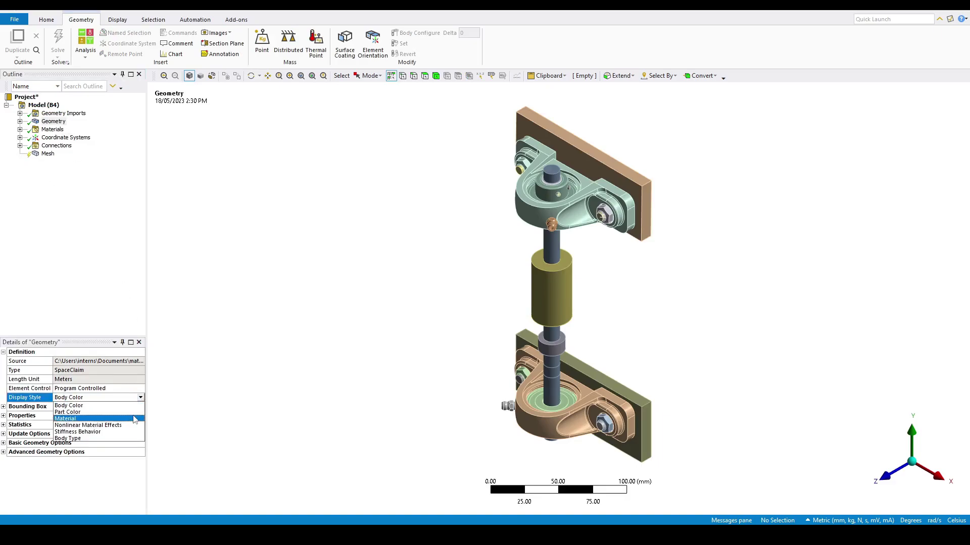
left_click(135, 419)
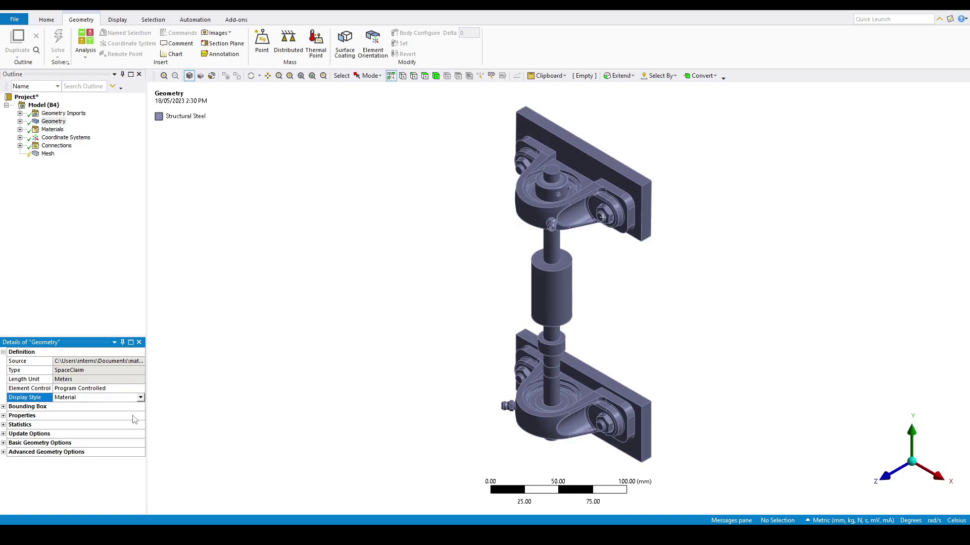
Step: Expand Geometry and inspect the Shafts1, Bearing and Ground bodies, all Structural Steel
left_click(20, 121)
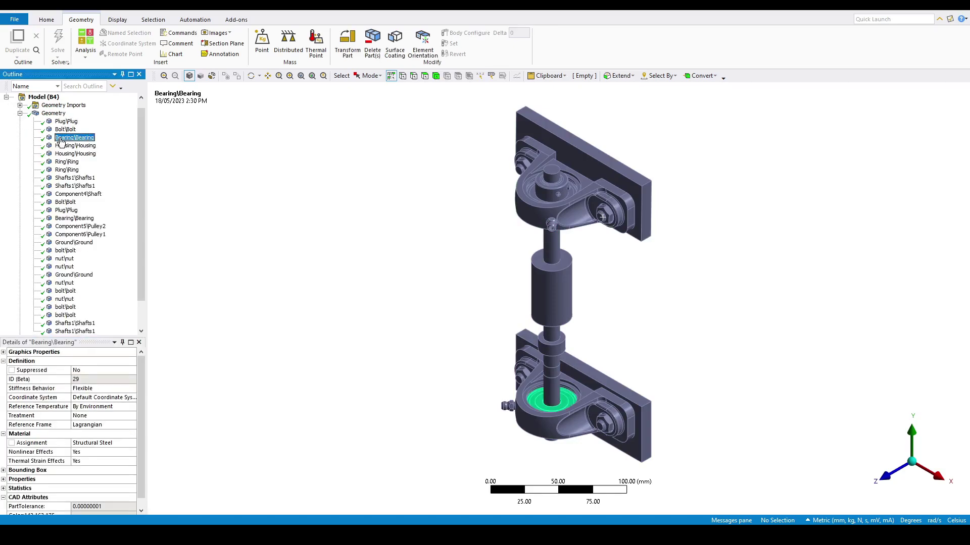
left_click(62, 178)
left_click(60, 218)
left_click(59, 275)
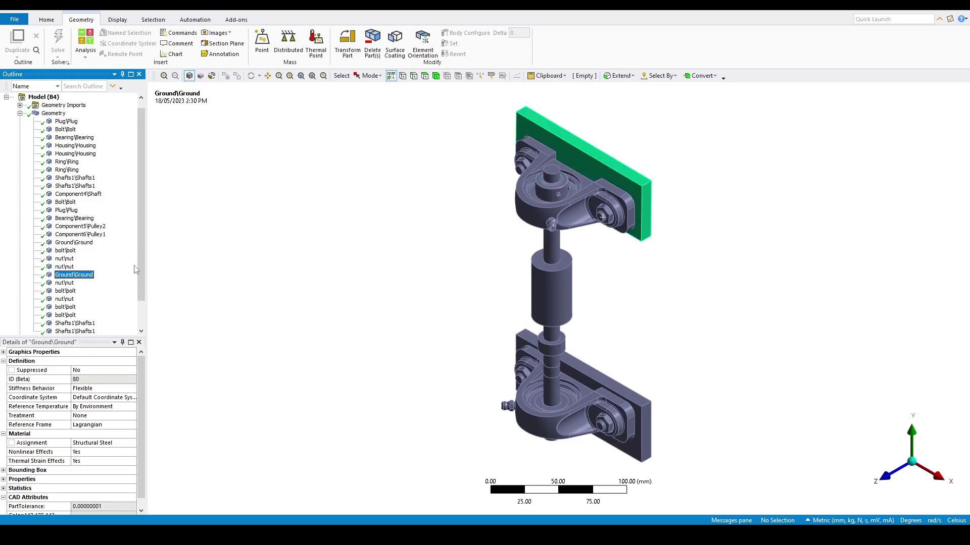
scroll(136, 270, "down", 1)
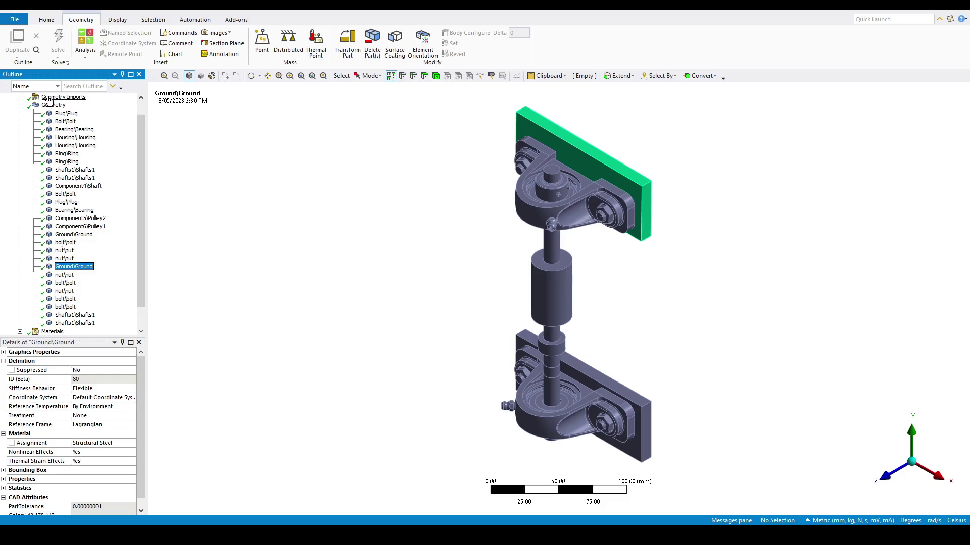
Step: Select all 27 bodies from Plug to the last Shafts1 and assign them Aluminum Alloy
left_click(70, 115)
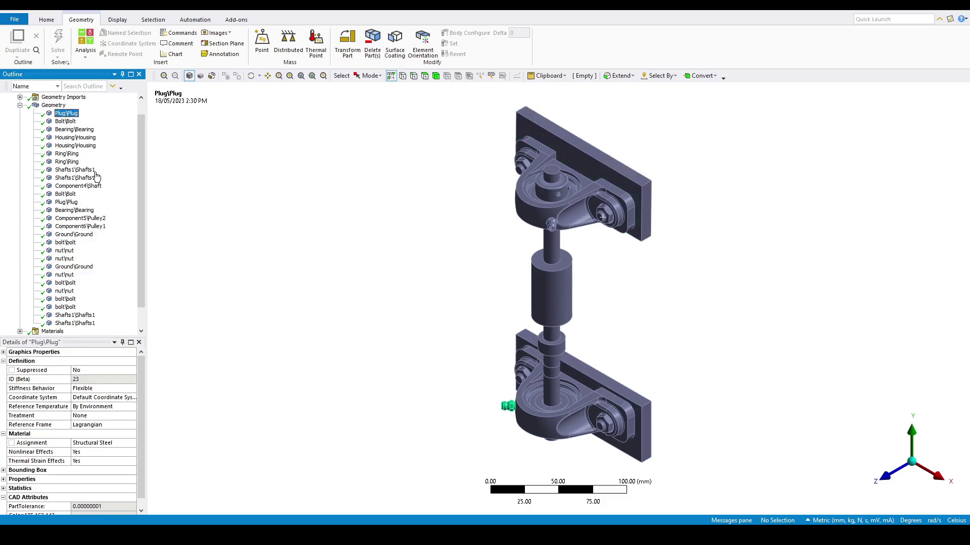
scroll(103, 201, "down", 1)
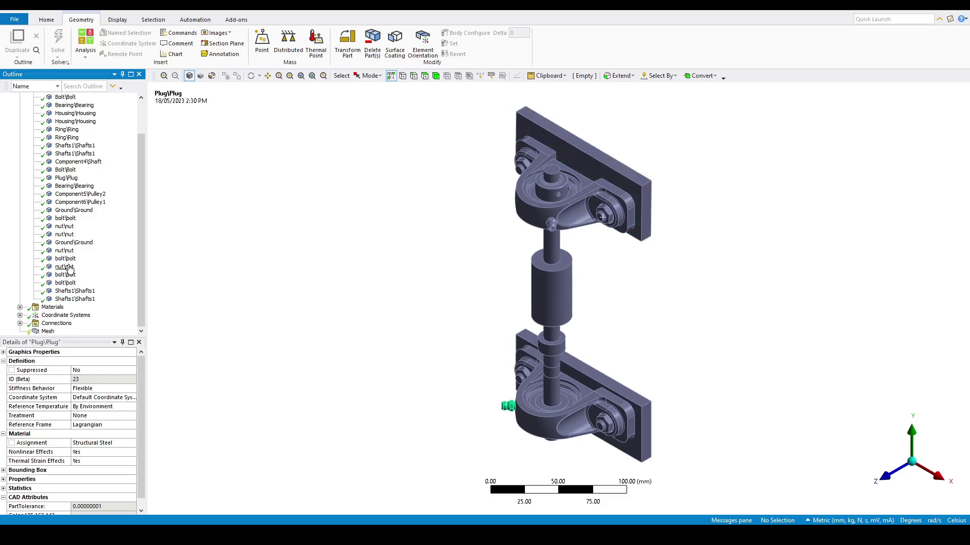
left_click(87, 300, "shift")
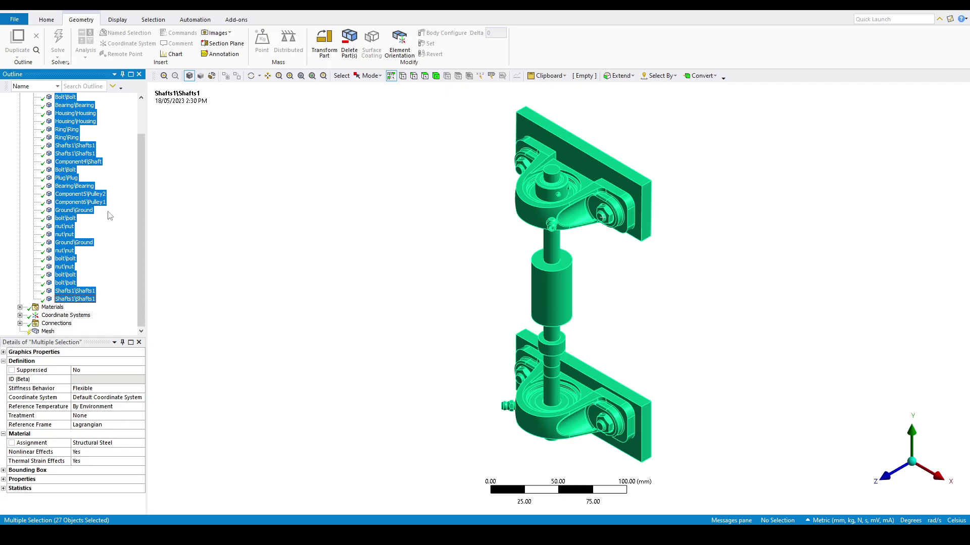
left_click(140, 443)
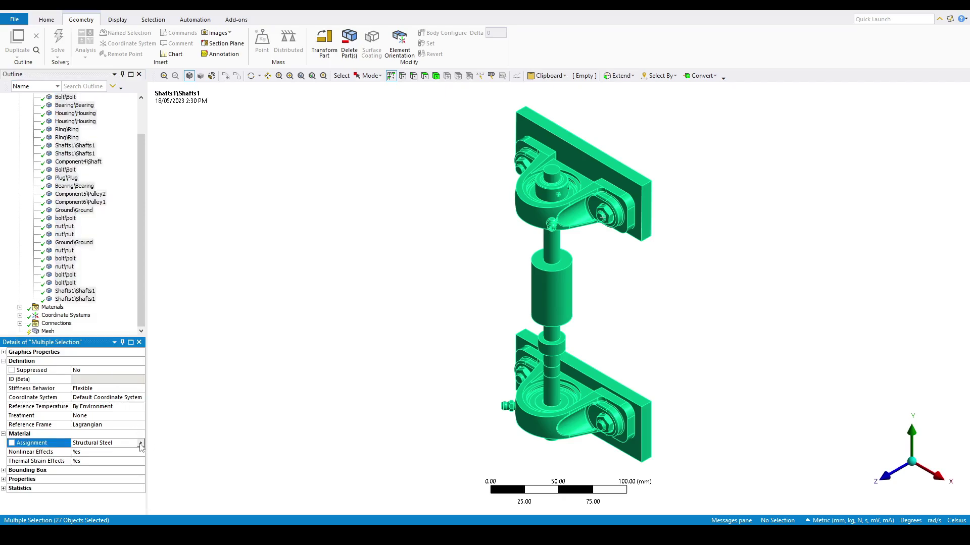
left_click(140, 442)
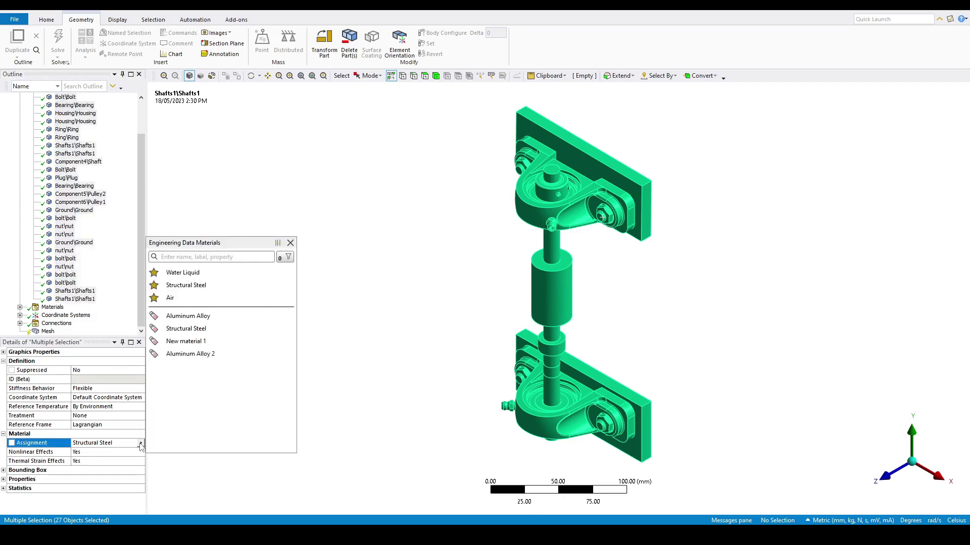
left_click(191, 316)
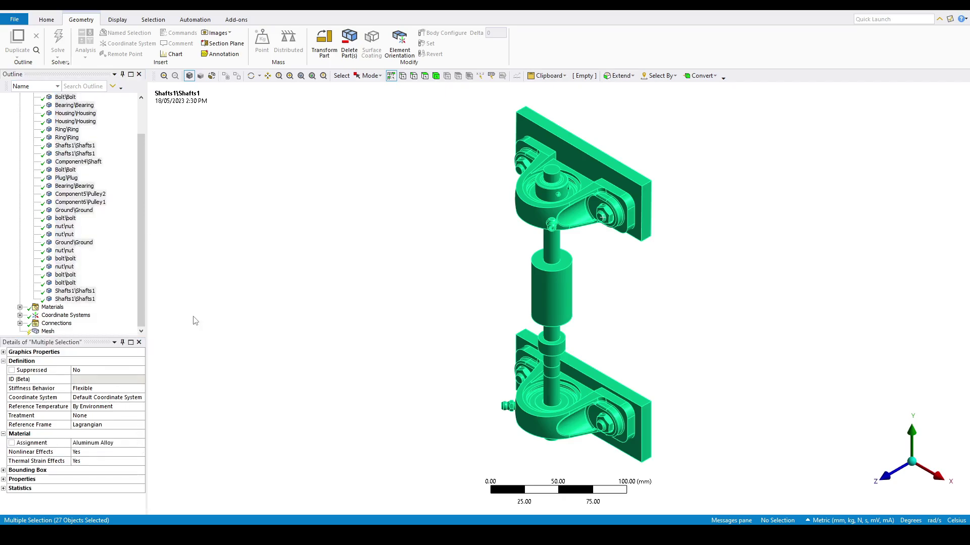
left_click(75, 299)
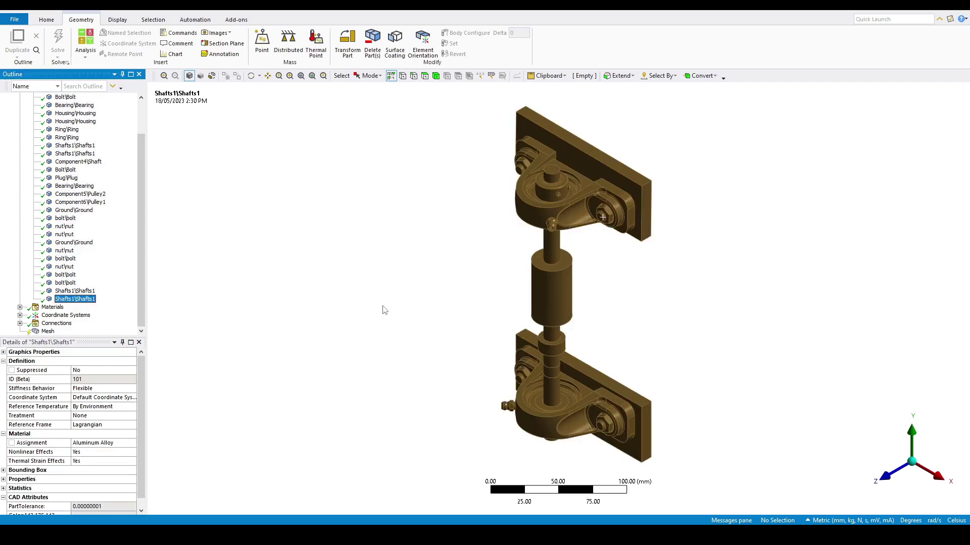
middle_click_drag(383, 310, 864, 277)
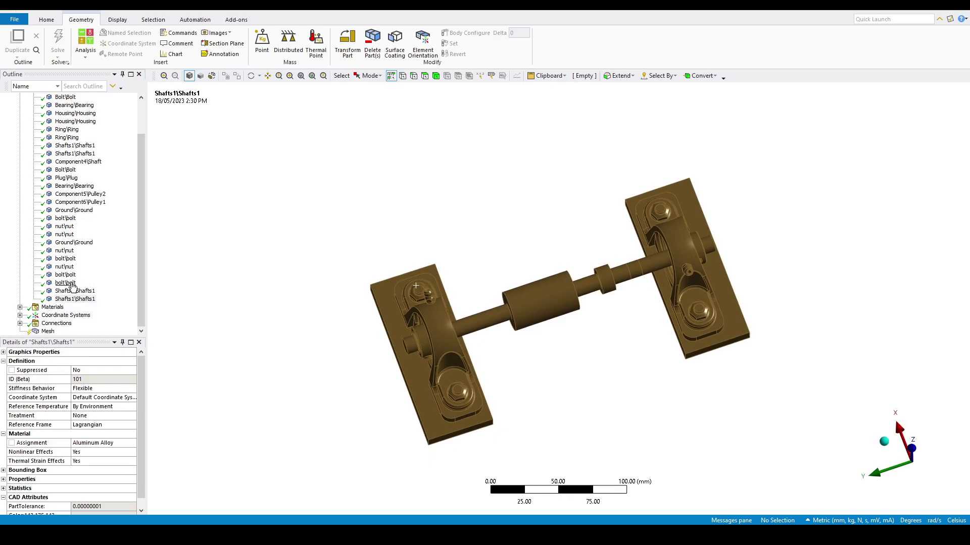
Step: Select the five bolt bodies together in the Outline
left_click(71, 284)
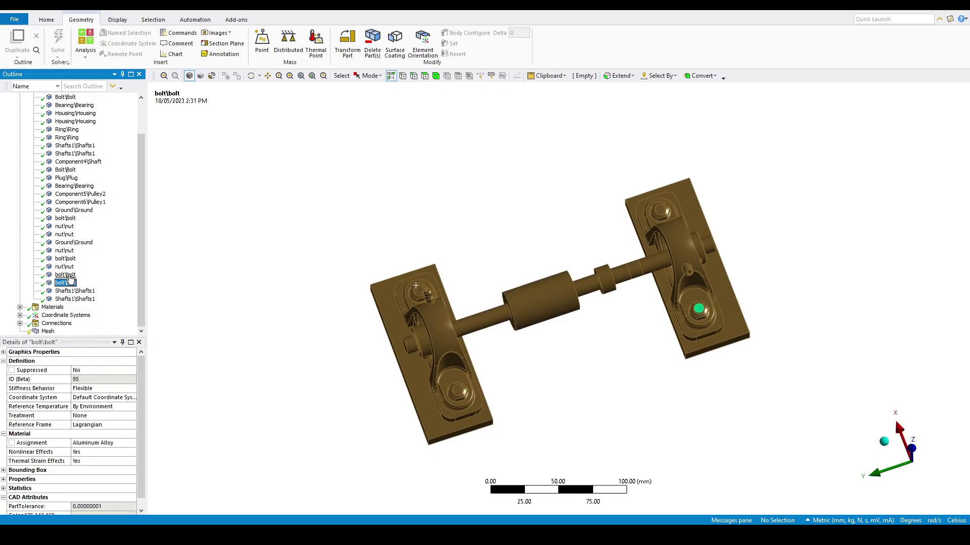
left_click(66, 275, "ctrl")
left_click(67, 260, "ctrl")
left_click(65, 218, "ctrl")
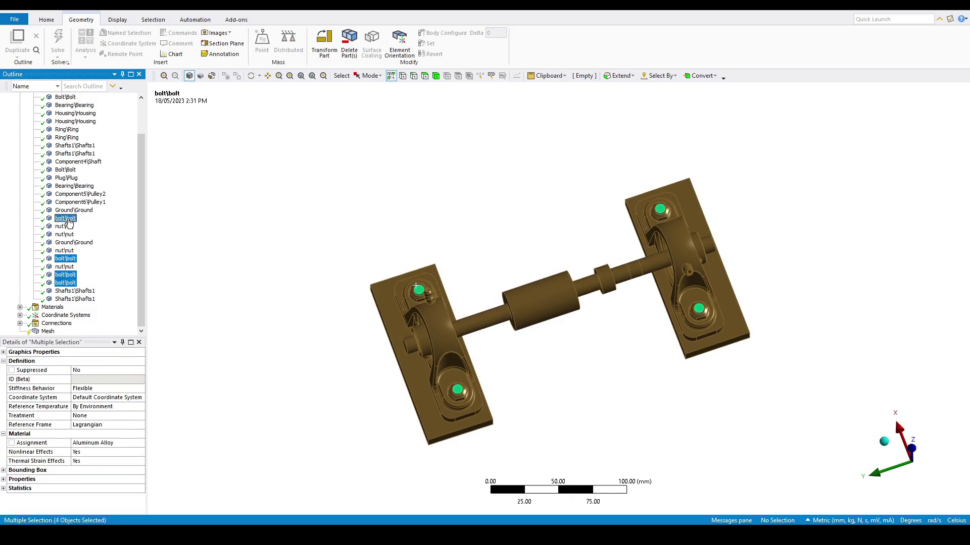
scroll(142, 228, "up", 2)
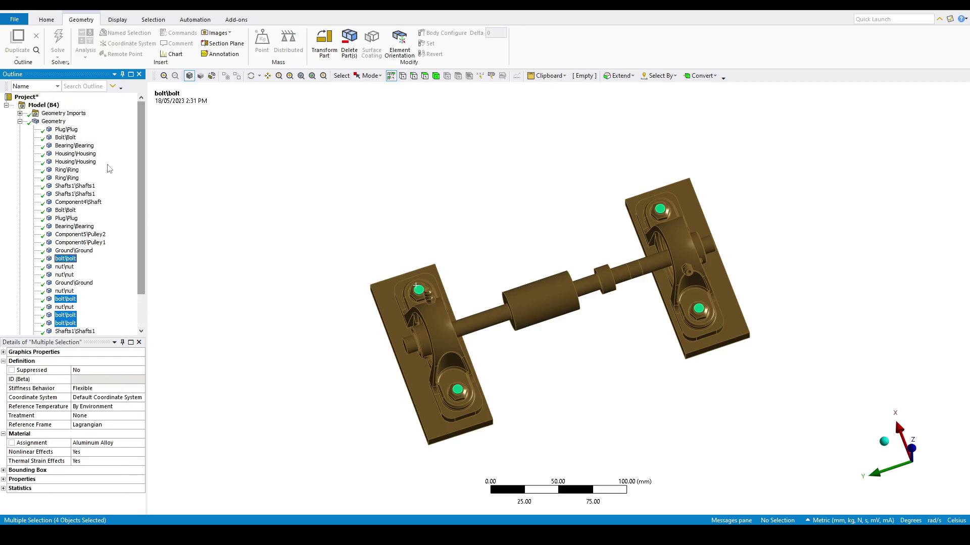
left_click(66, 137, "ctrl")
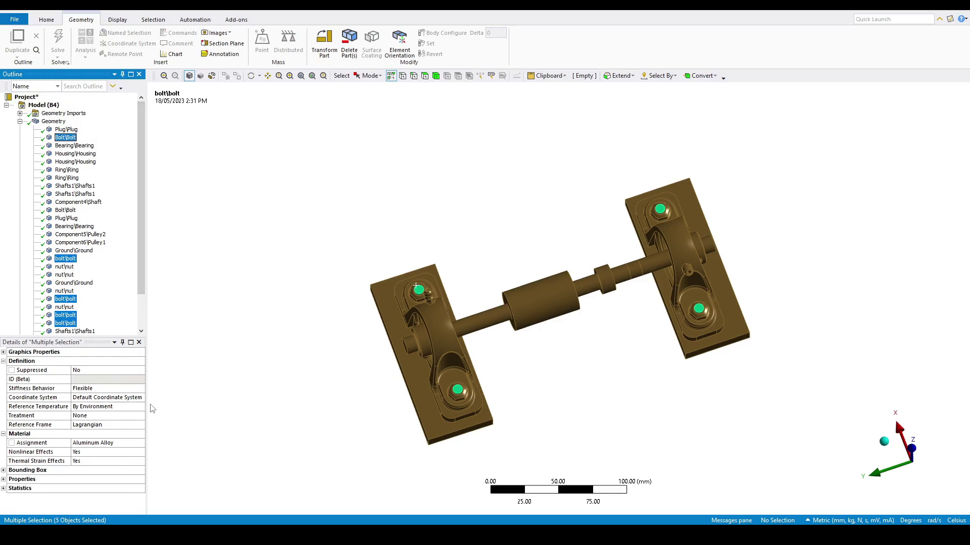
Step: Assign the selected bolts Structural Steel and check that Shafts1 remains Aluminum Alloy
left_click(140, 447)
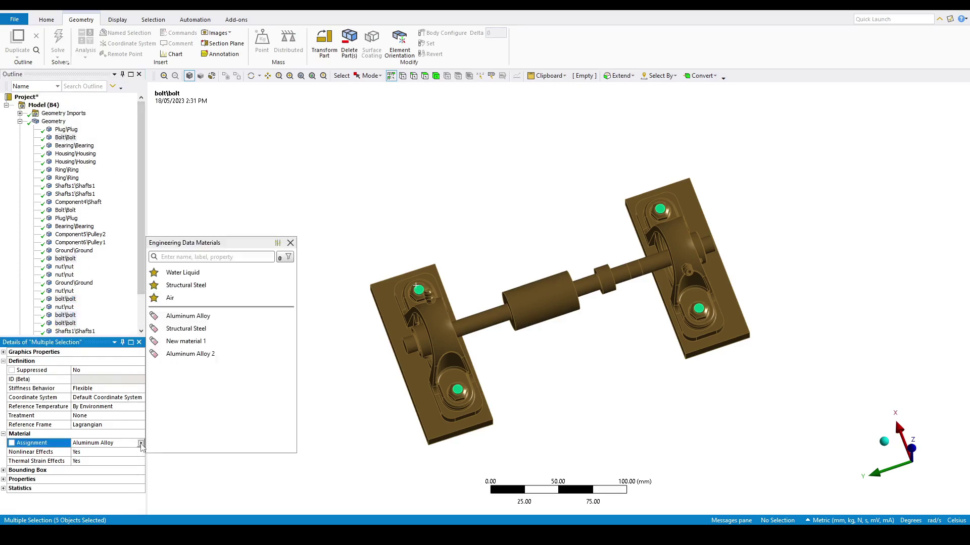
left_click(202, 330)
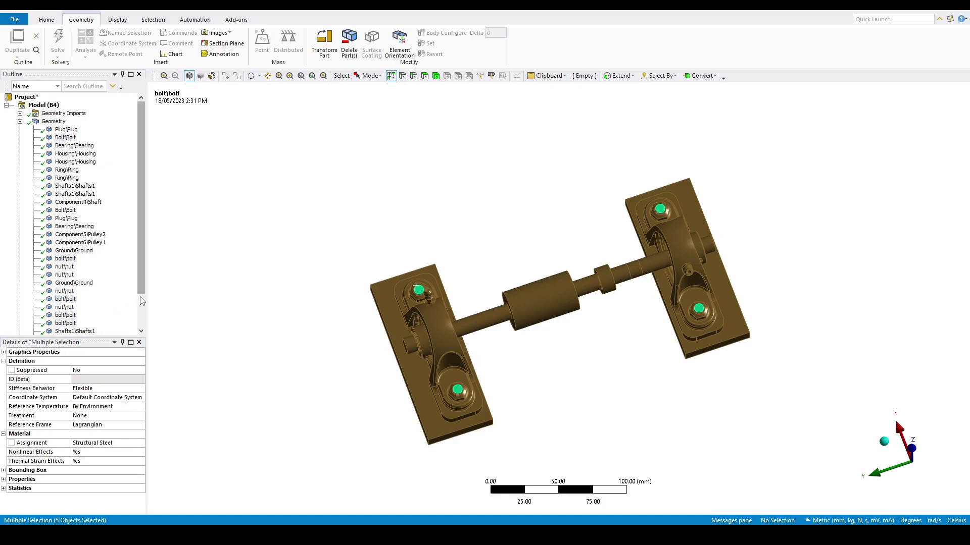
left_click(141, 323)
left_click(75, 291)
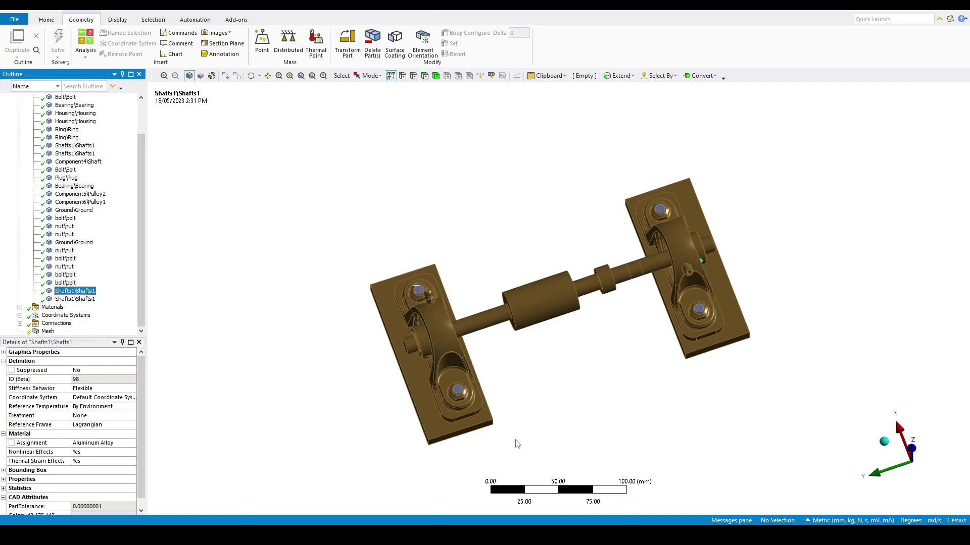
Step: Create a named selection 'Nuts' from one nut, matching every body of the same size
scroll(453, 412, "up", 4)
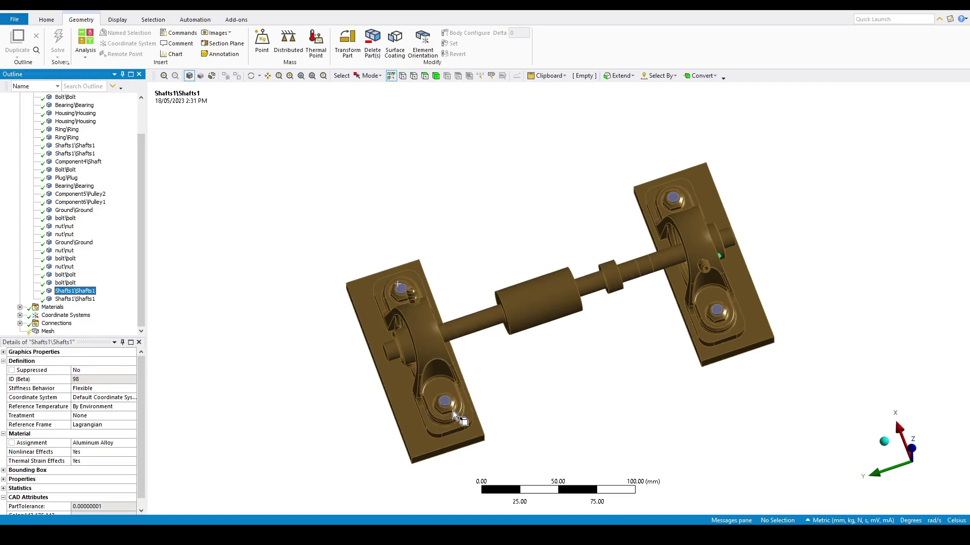
scroll(452, 411, "up", 1)
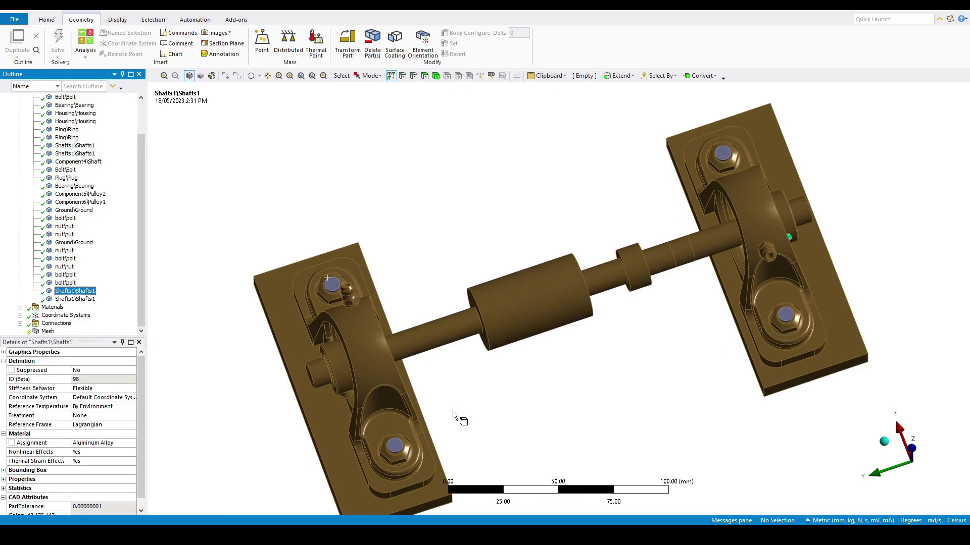
scroll(462, 399, "up", 2)
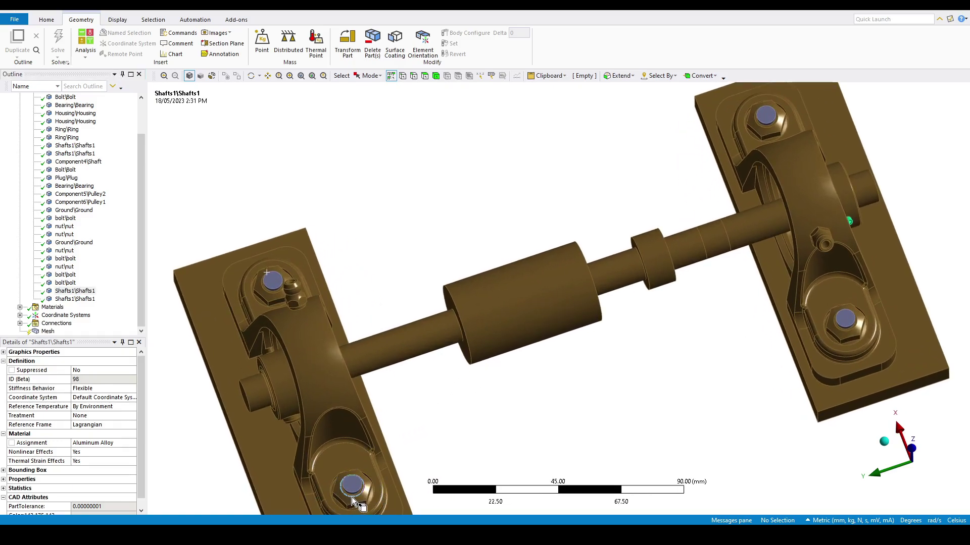
left_click(352, 504)
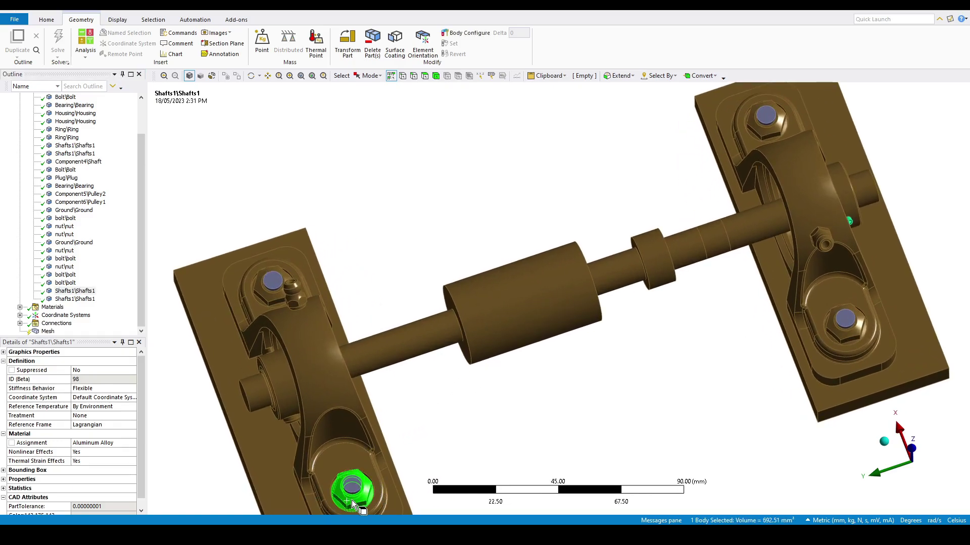
key("n")
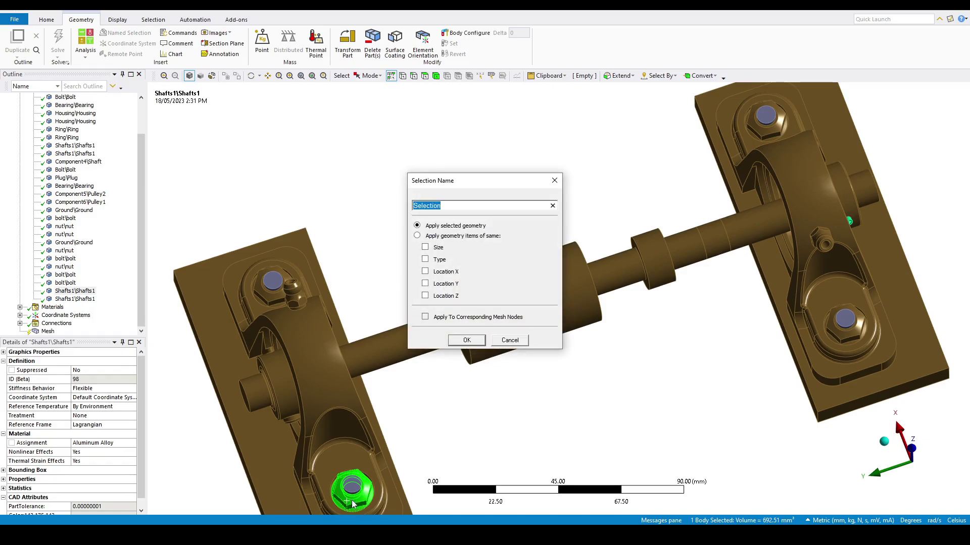
type("Nuts")
left_click(467, 341)
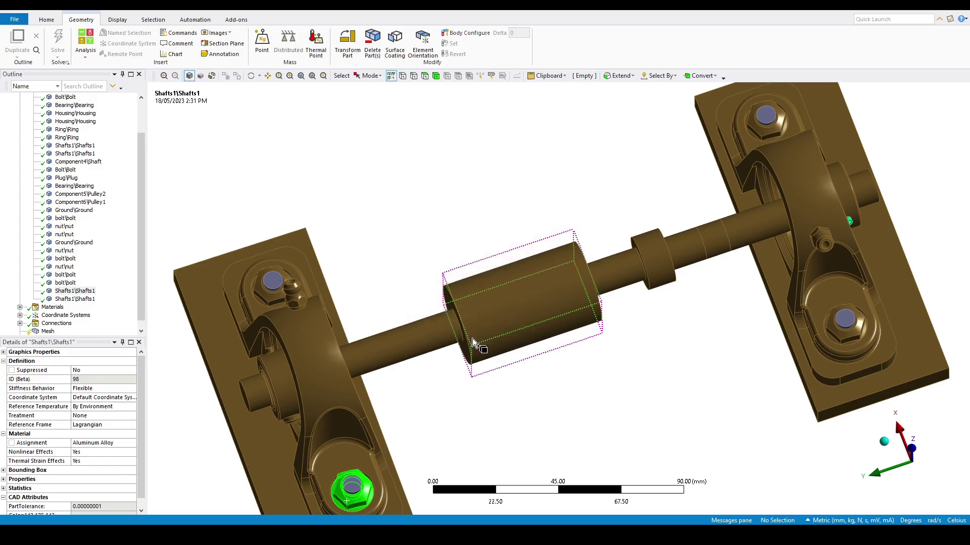
Step: Expand Named Selections and open Nuts to confirm it holds 4 bodies of 692.51 mm³
scroll(141, 298, "down", 1)
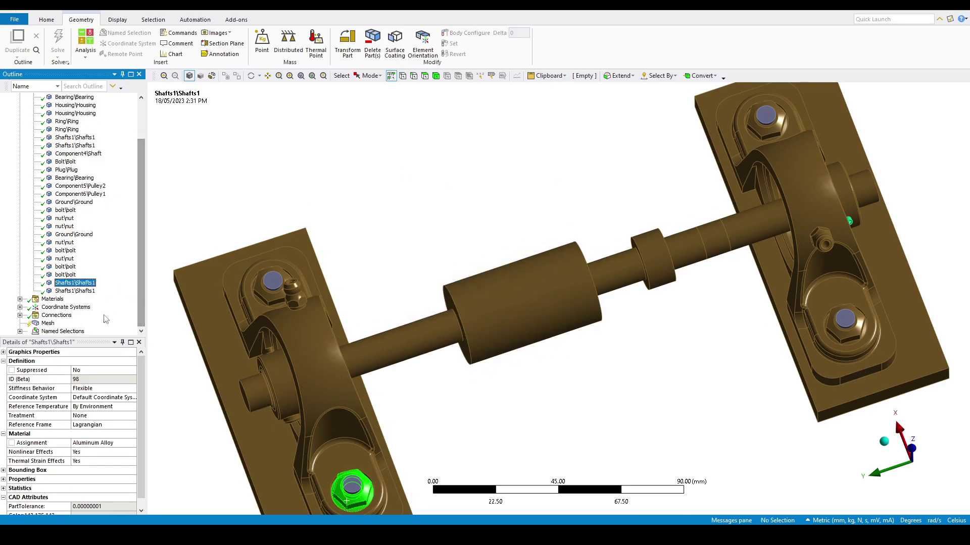
left_click(76, 332)
left_click(20, 332)
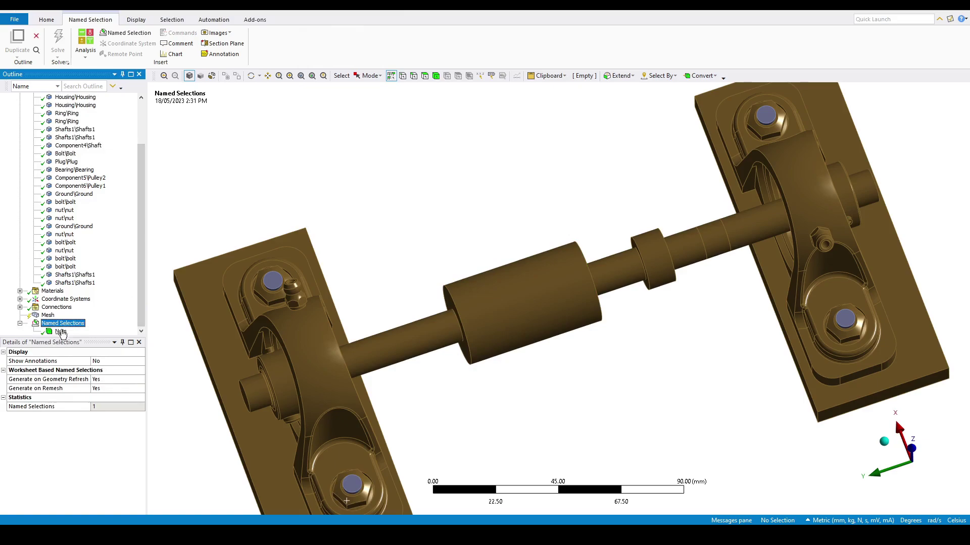
left_click(61, 332)
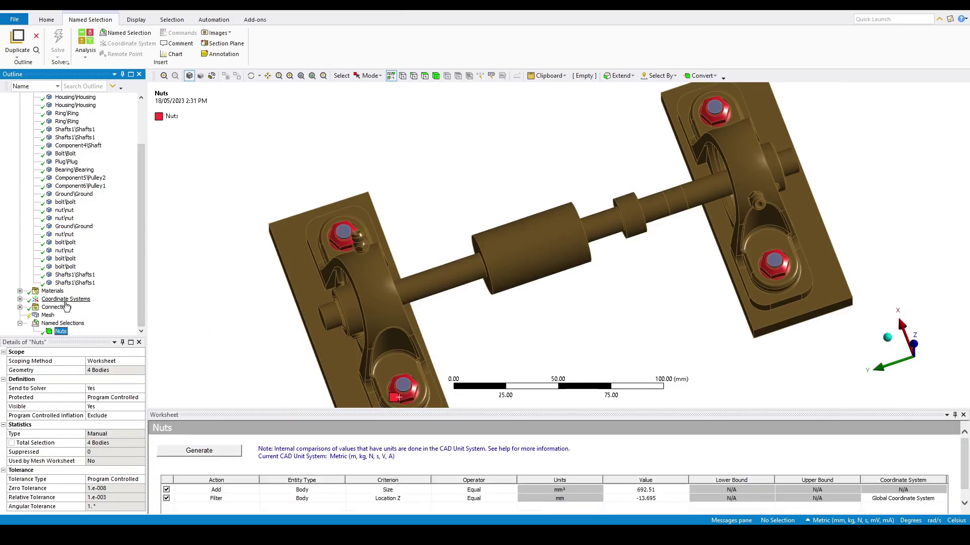
Step: Insert a Material Assignment under Materials with its scoping method set to Named Selection
left_click(57, 295)
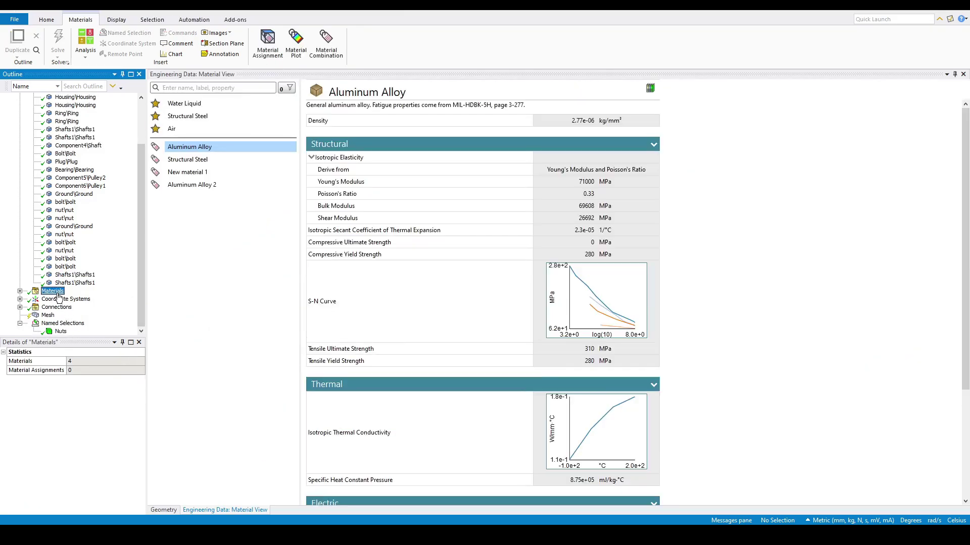
right_click(58, 295)
mouse_move(97, 299)
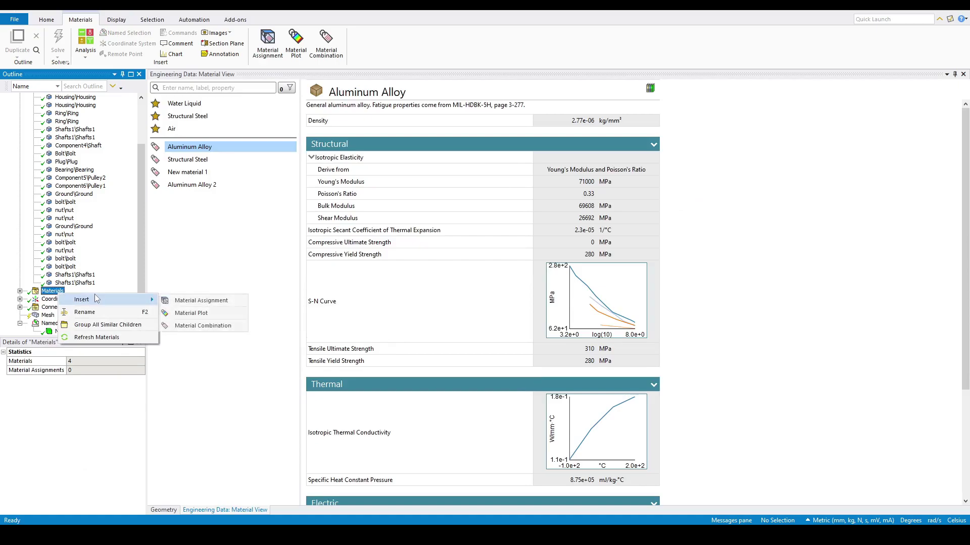
left_click(172, 301)
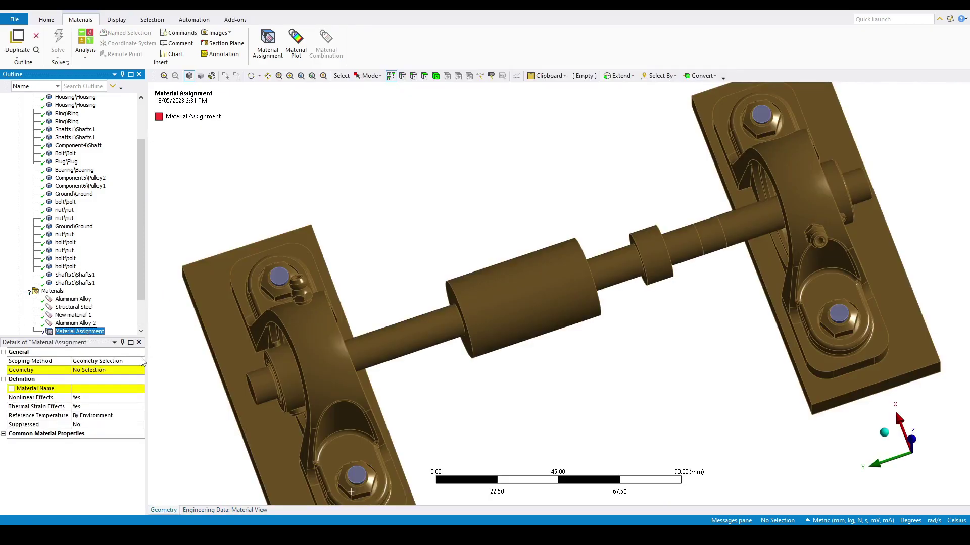
left_click(142, 364)
left_click(140, 362)
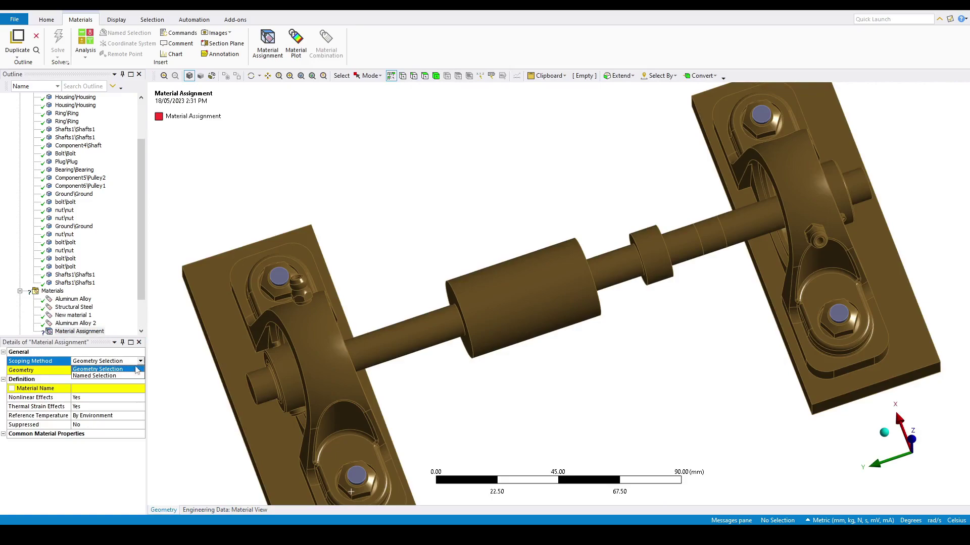
left_click(130, 378)
Step: Scope the assignment to the Nuts named selection and give it Structural Steel
left_click(135, 371)
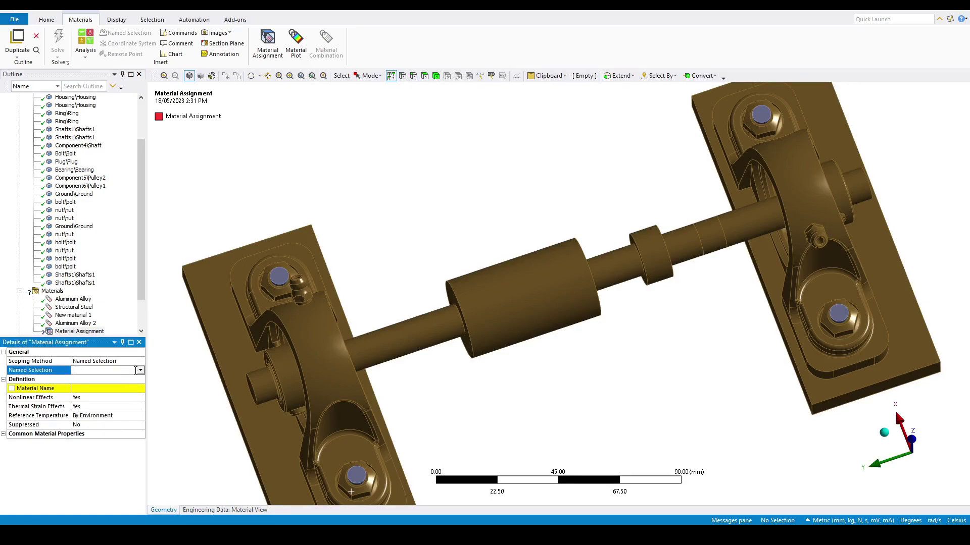
left_click(141, 371)
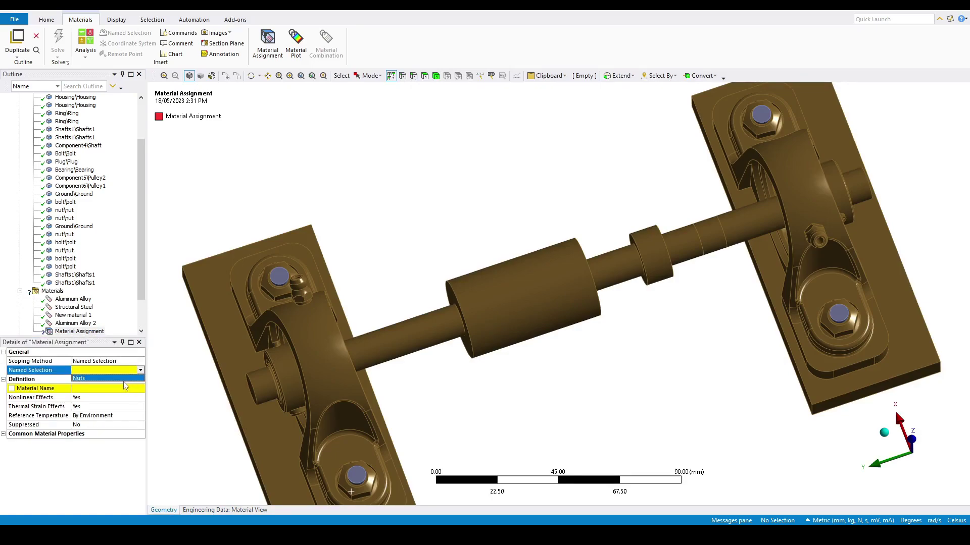
left_click(101, 379)
left_click(116, 389)
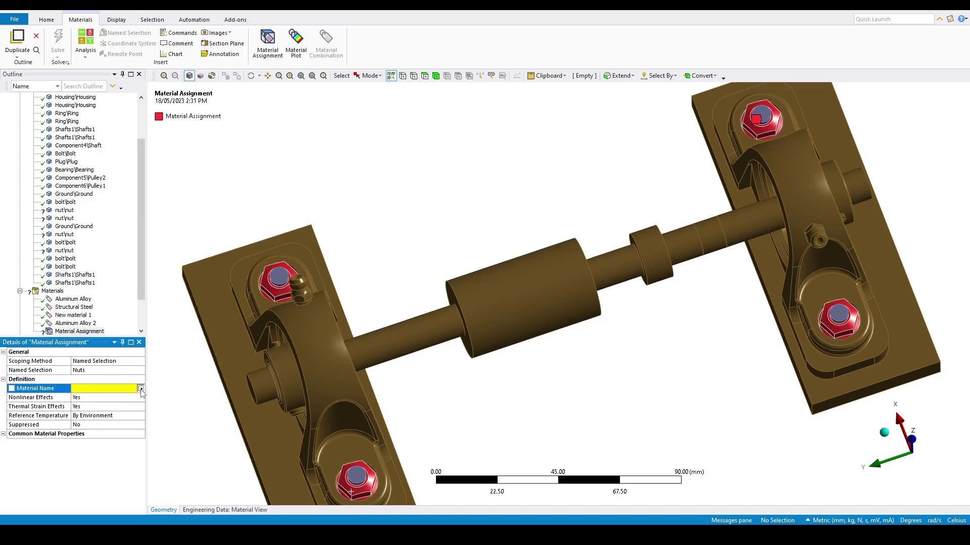
left_click(140, 389)
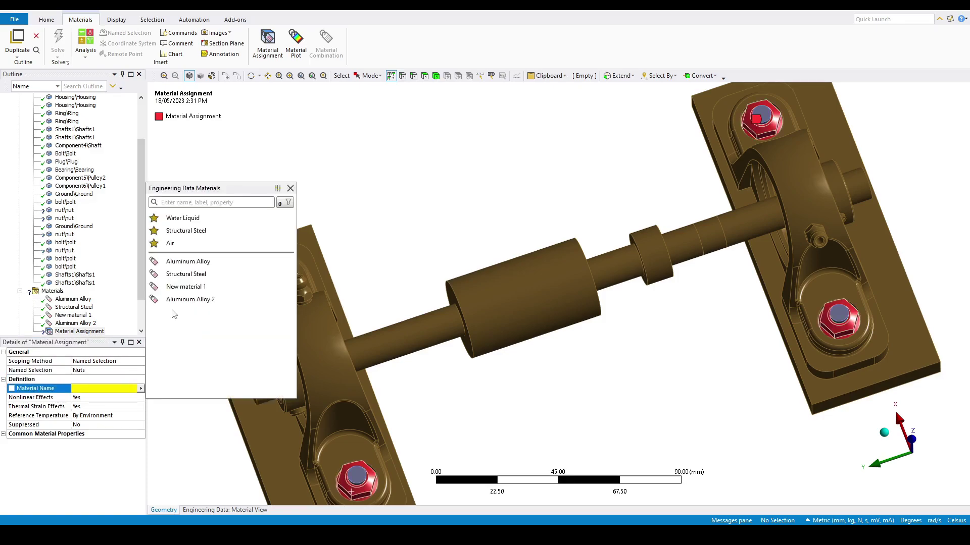
left_click(186, 274)
left_click_drag(146, 285, 146, 265)
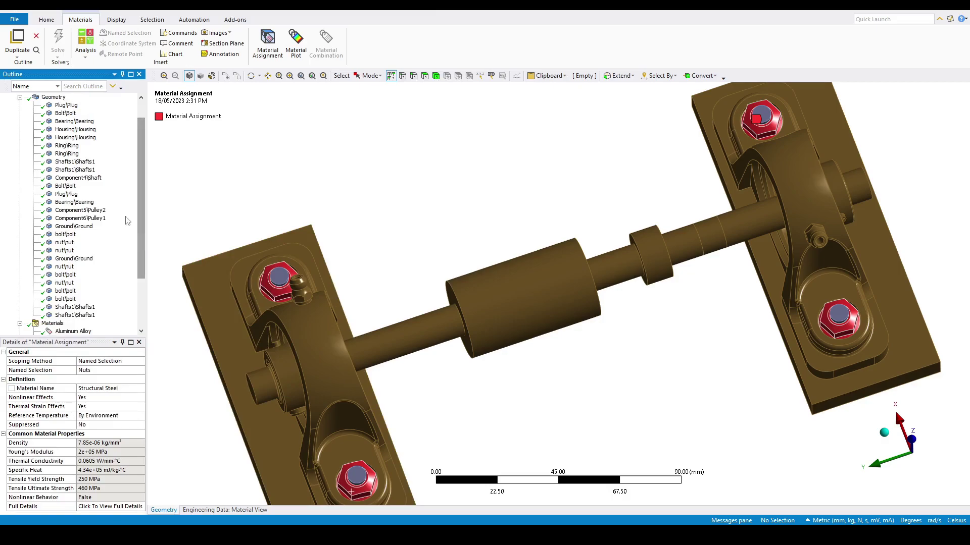
left_click(93, 176)
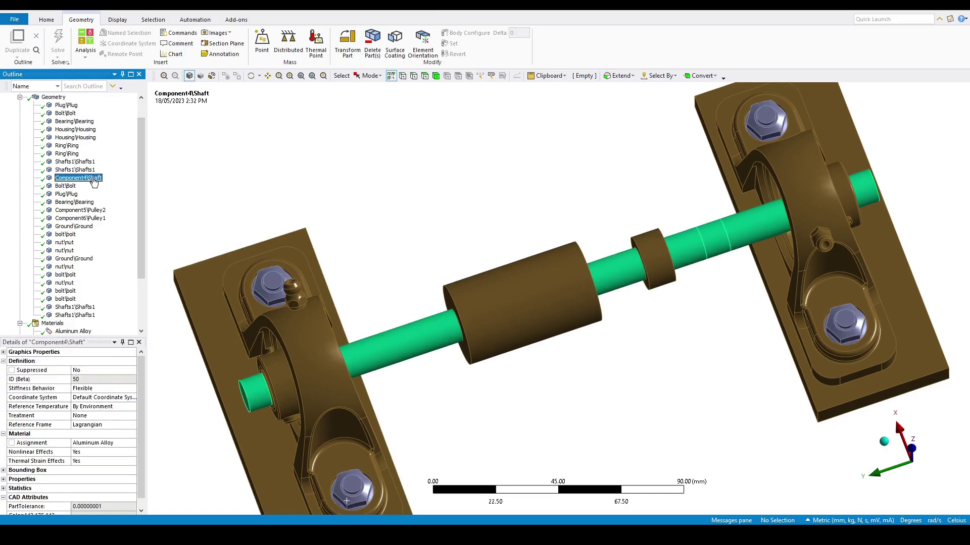
Step: Assign Aluminum Alloy 2 to the shaft and colour the assembly by material
left_click(132, 445)
left_click(131, 443)
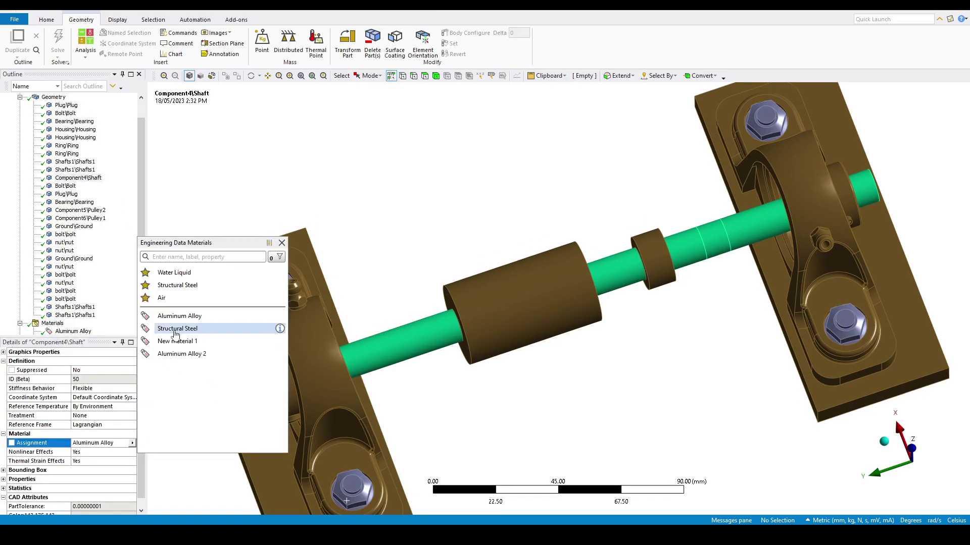
left_click(181, 355)
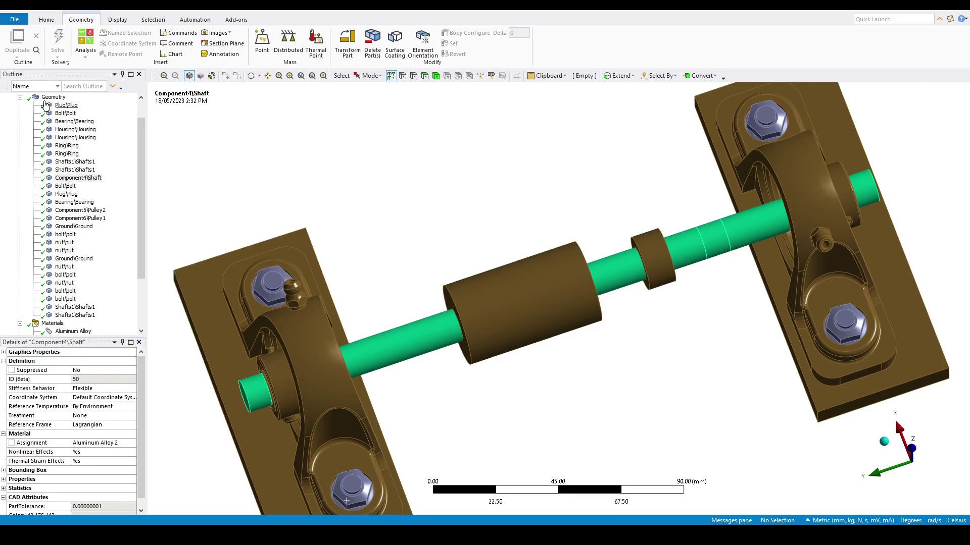
left_click(46, 98)
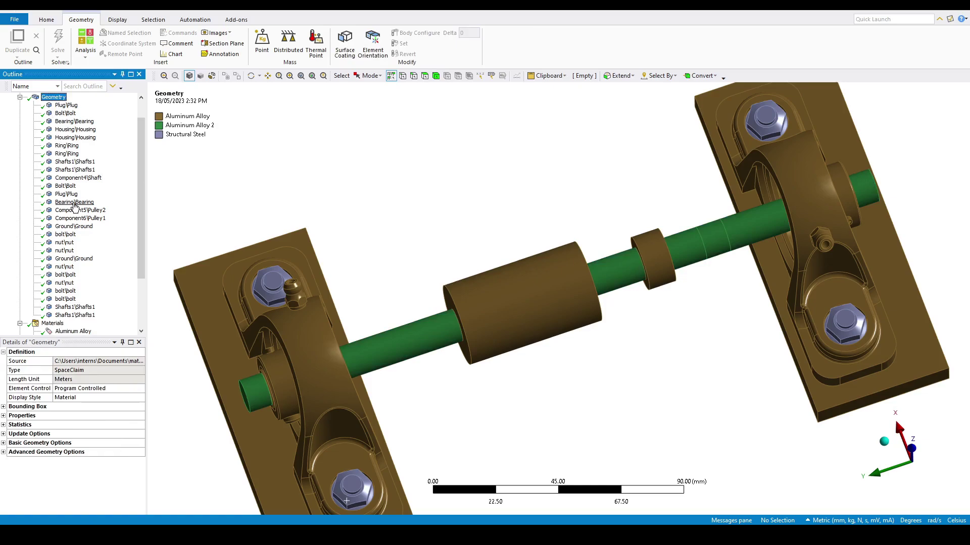
Step: Make the shaft's material assignment a parameter and return to the Workbench project
left_click(77, 177)
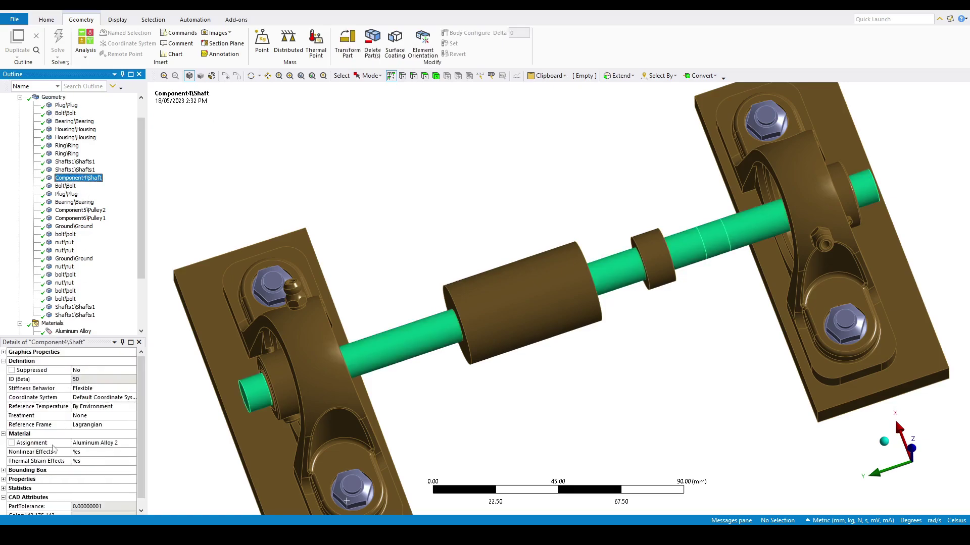
left_click(11, 443)
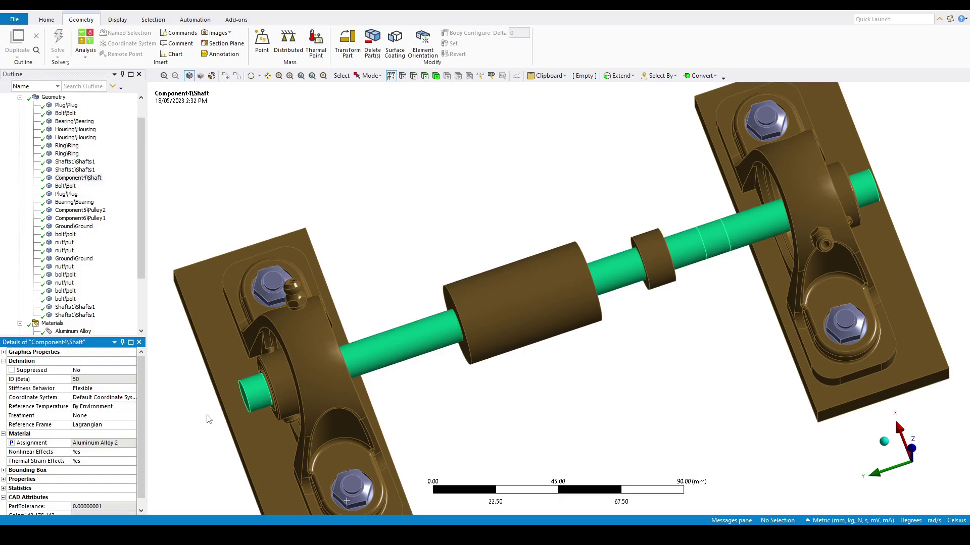
key("alt+Tab")
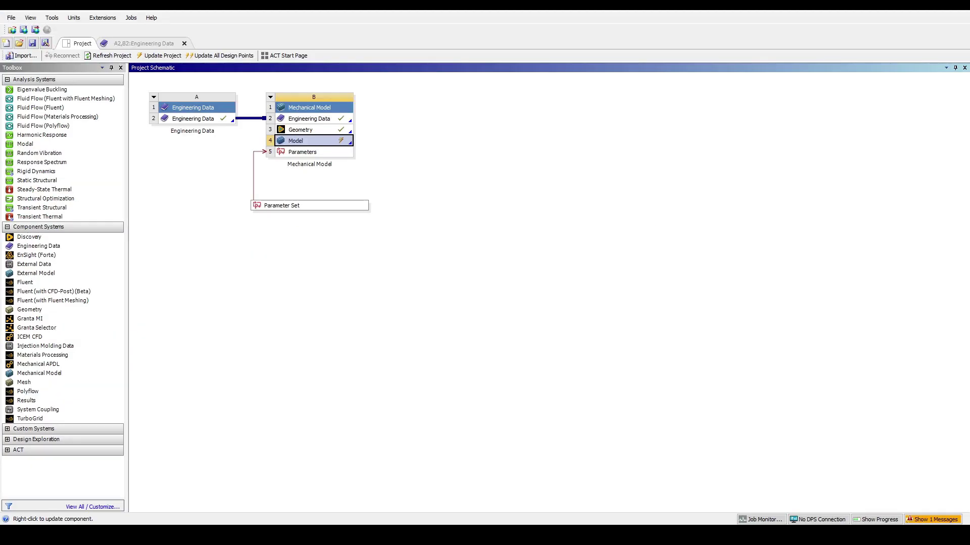
Step: In the Parameter Set, add DP 1 with Aluminum Alloy and DP 2 with Structural Steel
double_click(309, 206)
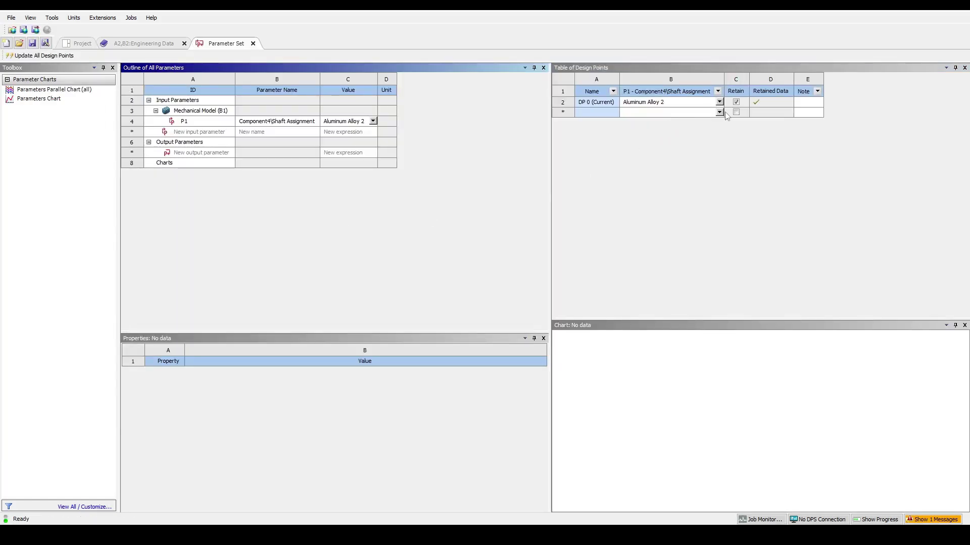
left_click(719, 112)
left_click(703, 128)
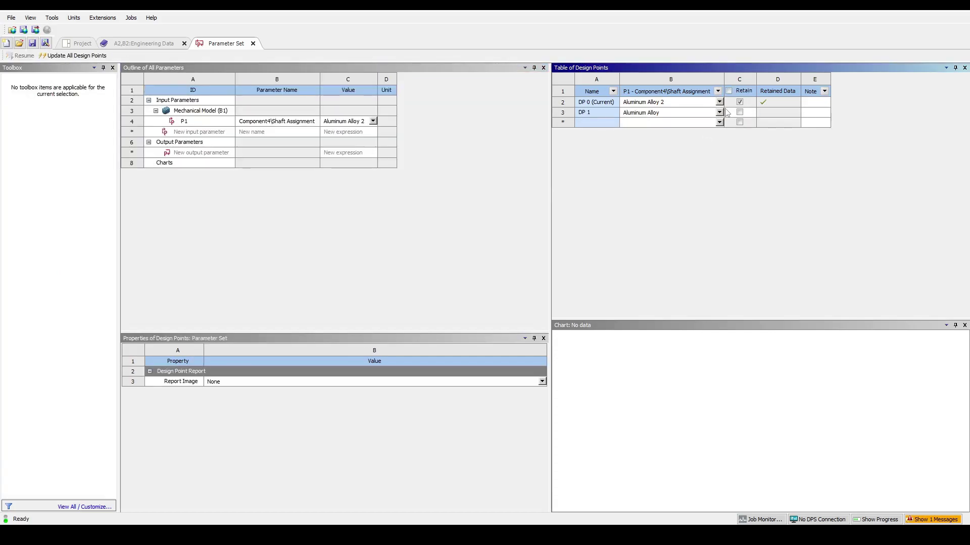
left_click(720, 123)
left_click(707, 131)
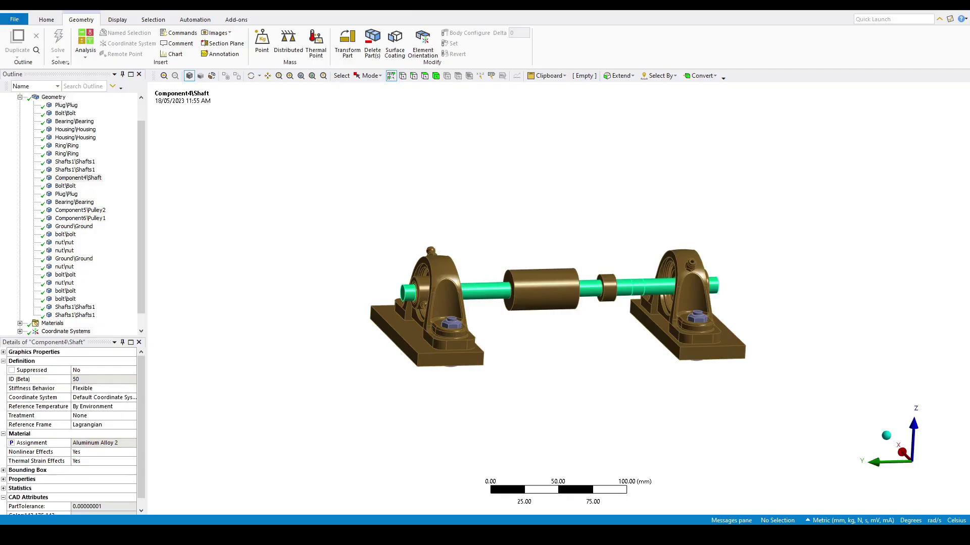
left_click(57, 98)
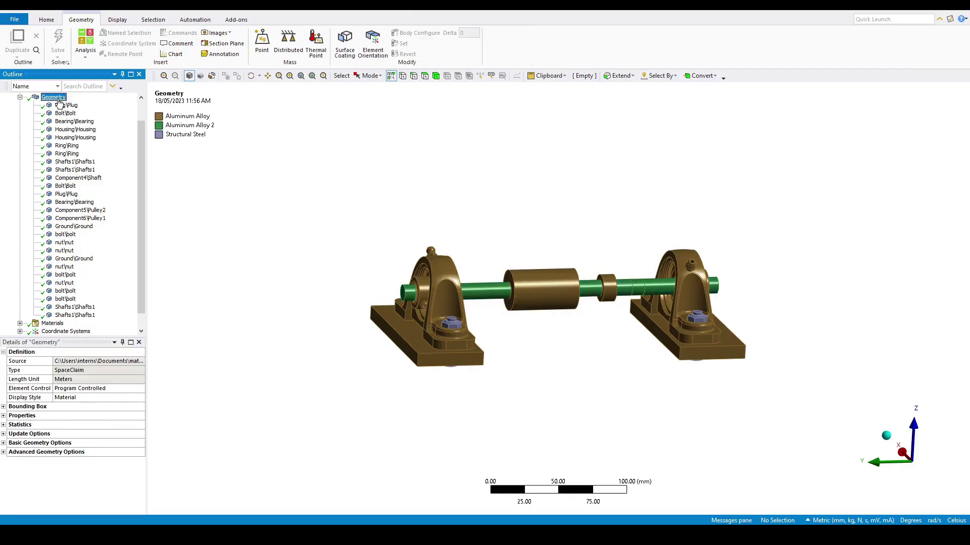